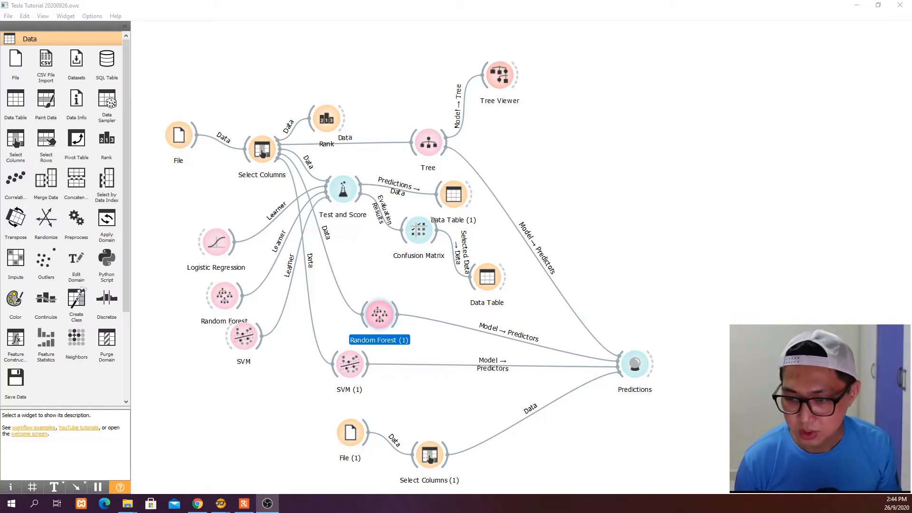
Switch from Orange to the browser showing the TradingView daily TSLA chart.
key("alt+Tab")
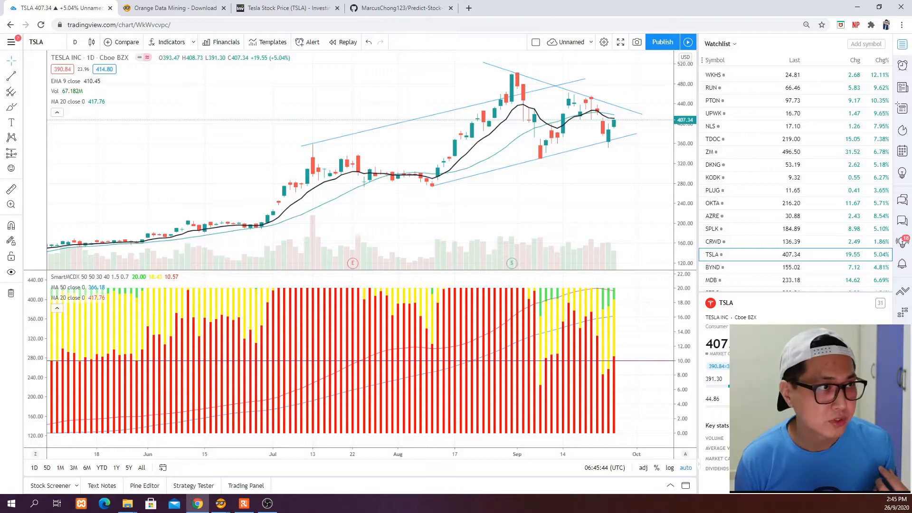
Open the Orange Data Mining download page offering the Orange 3.26.0 installers.
left_click(175, 11)
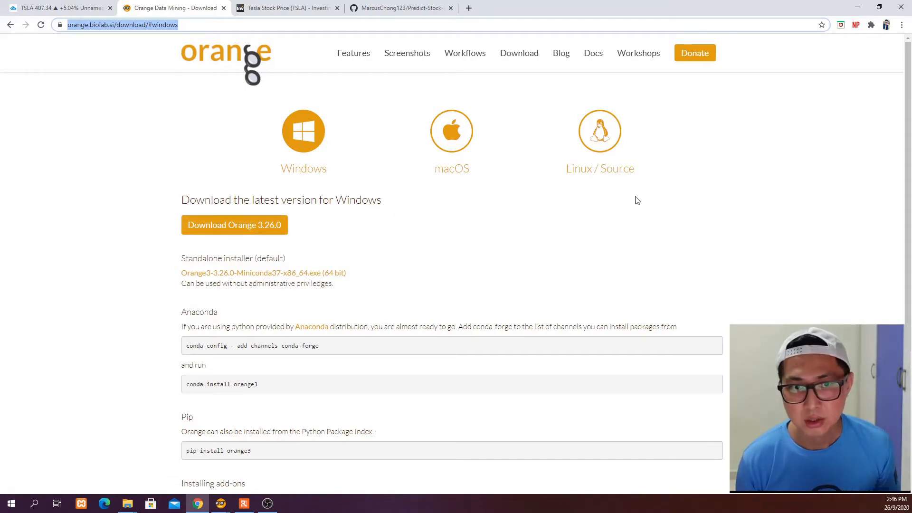
Review the macOS, Linux/Source and Windows install instructions, then return to the Tesla Tutorial workflow.
left_click(455, 151)
left_click(606, 144)
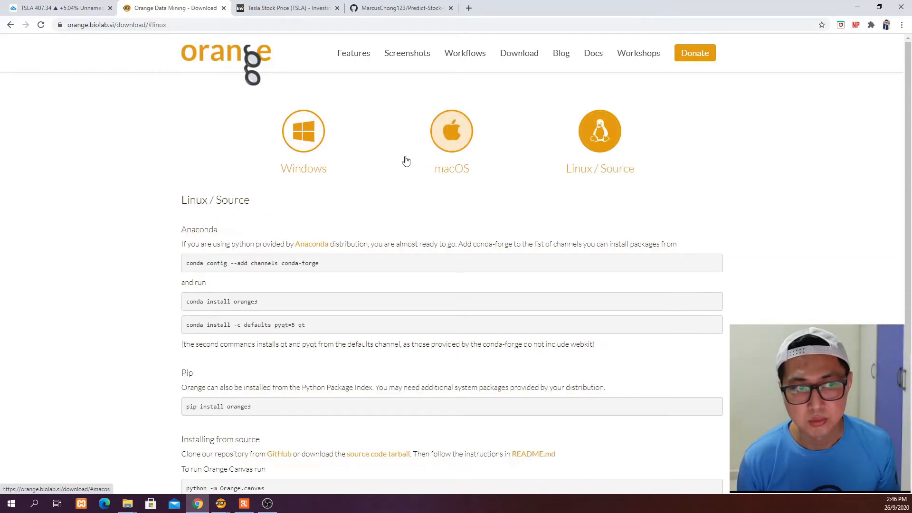
left_click(311, 143)
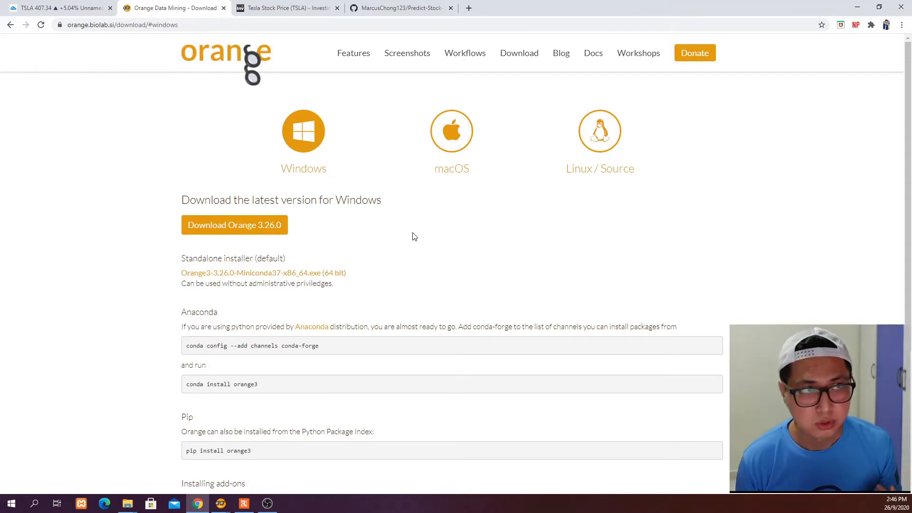
left_click(221, 508)
left_click(197, 477)
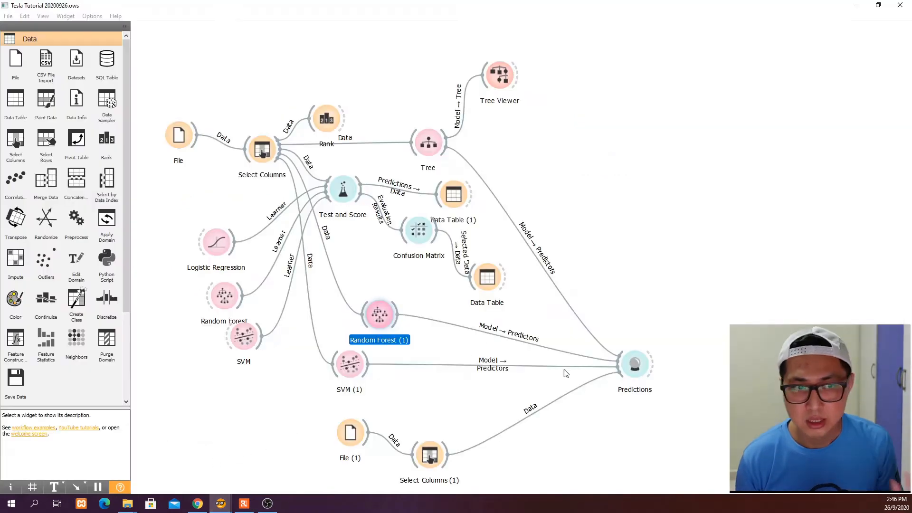
Select all widgets on the Tesla Tutorial canvas and delete them along with their links.
left_click_drag(663, 482, 172, 64)
key("Delete")
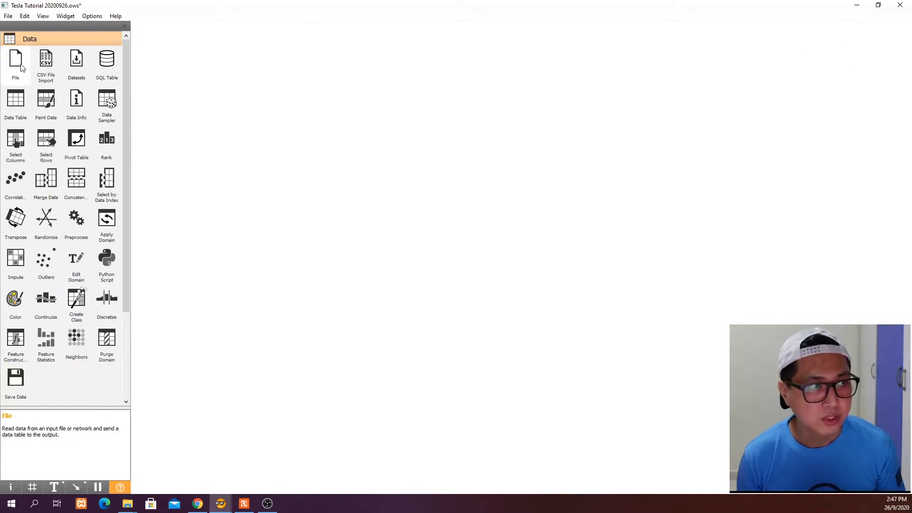
Add a File widget to the canvas, then open Investing.com's TSLA Historical Data page.
left_click_drag(15, 64, 221, 128)
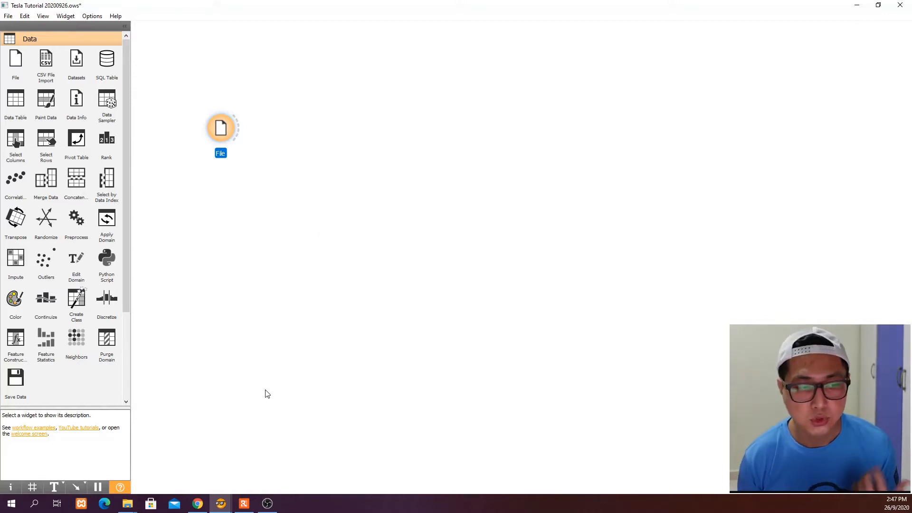
left_click(199, 502)
left_click(247, 10)
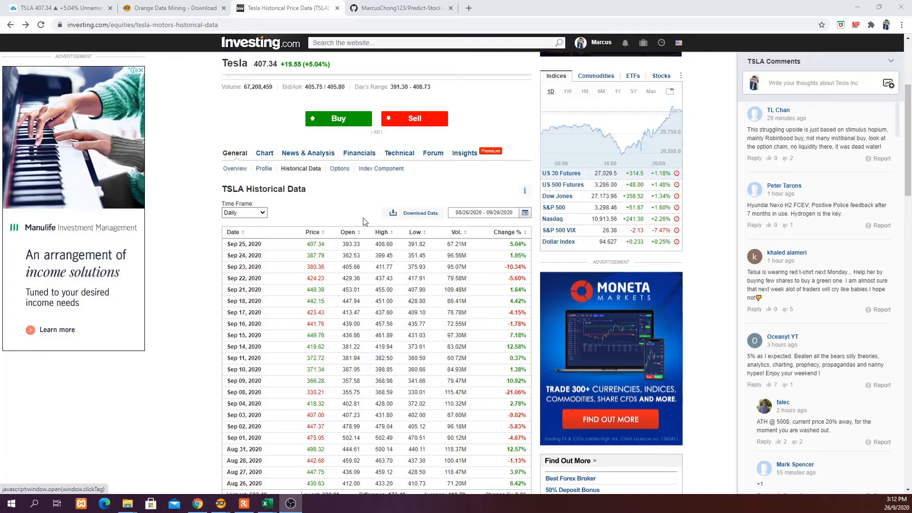
Open TSLA's custom date range and change the start year to 2019.
left_click(524, 214)
left_click_drag(318, 254, 325, 255)
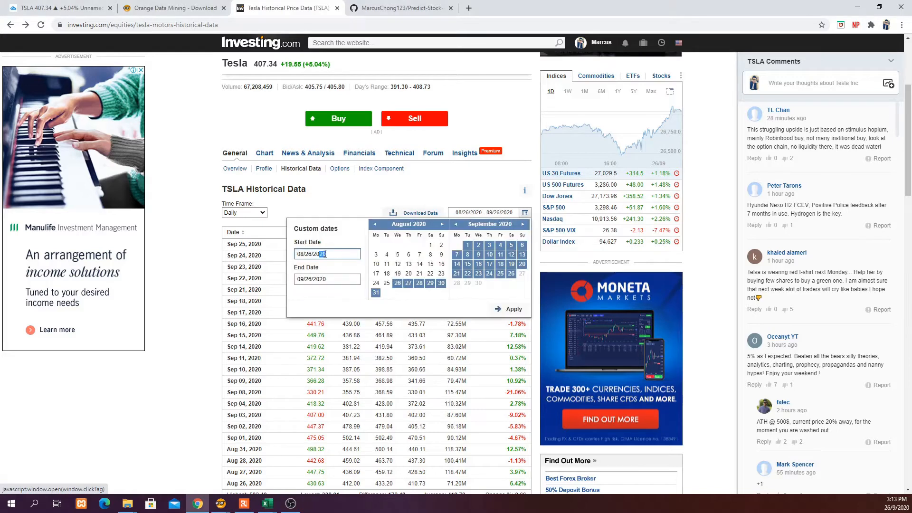
type("19")
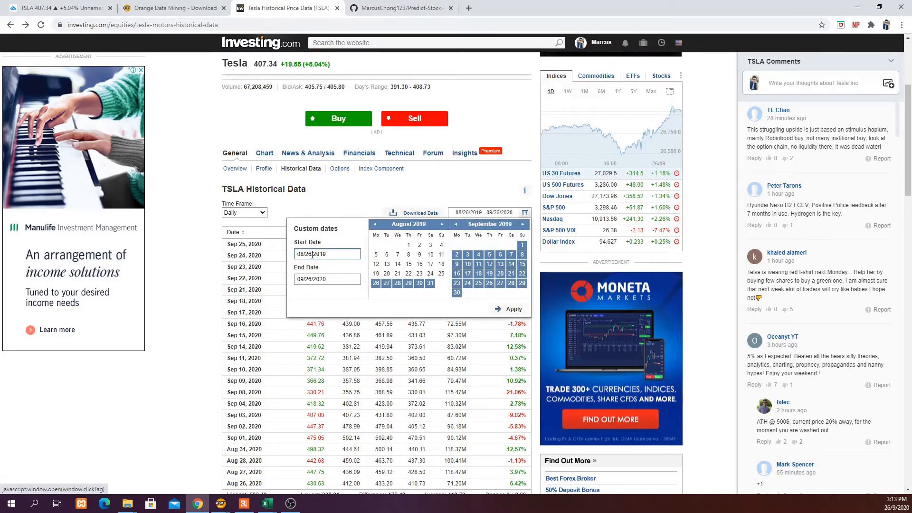
double_click(309, 254)
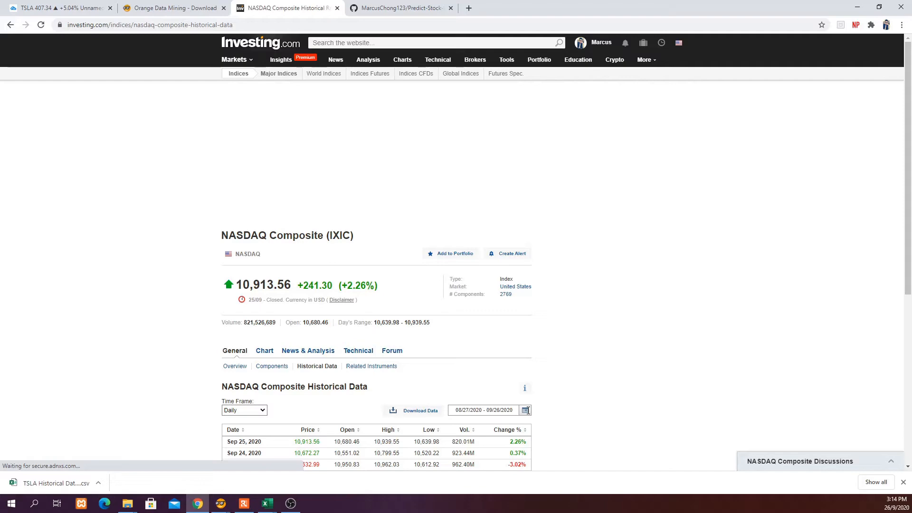
Open the NASDAQ Composite custom date range and change the start year to 2019.
left_click(527, 410)
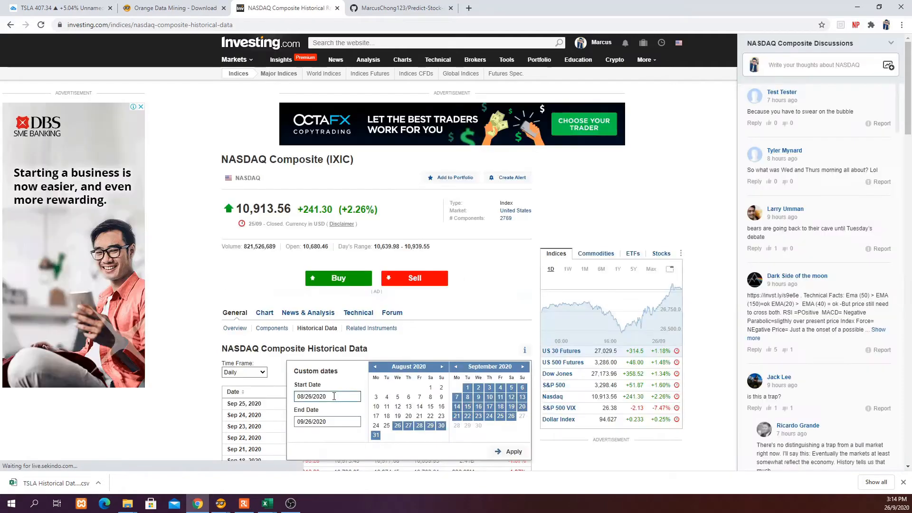
left_click_drag(326, 396, 321, 396)
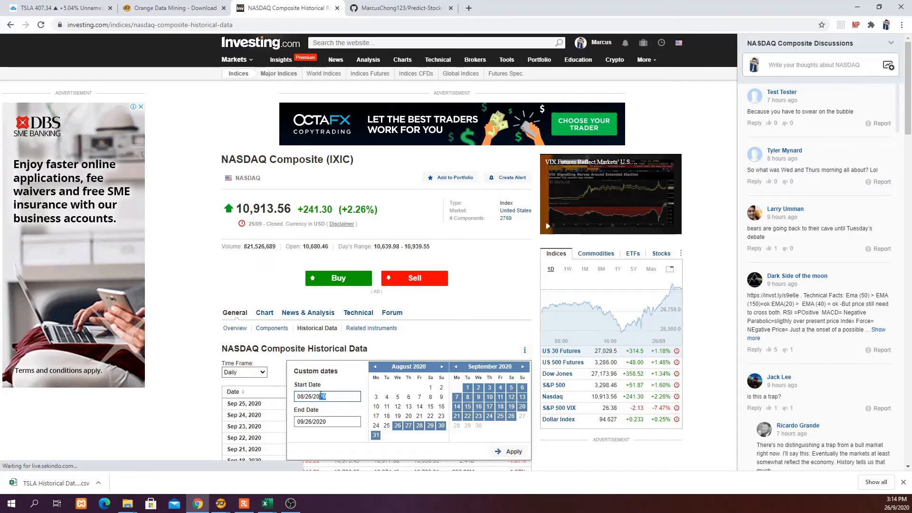
type("19 - 09")
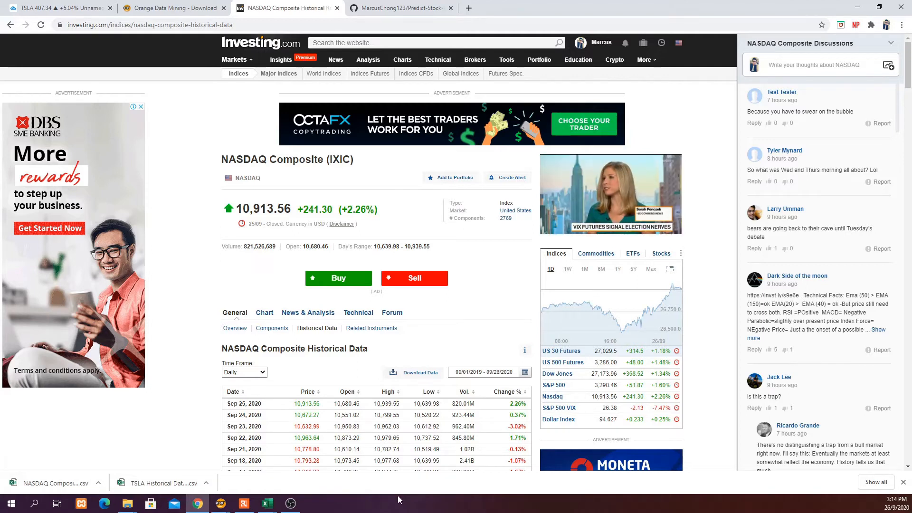
Inspect the TSLA OC PCT and Label (2D) formulas and the 5/9/2019 close, then jump to the last rows.
left_click(268, 503)
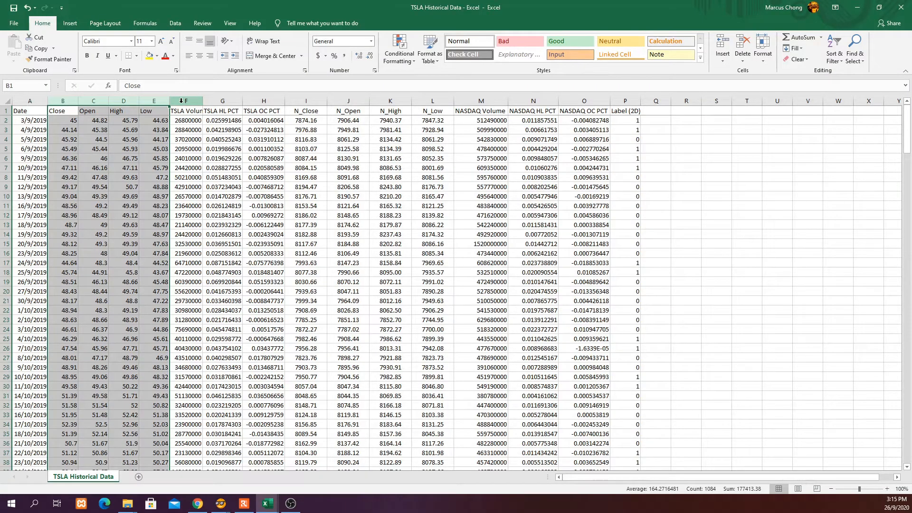
left_click(264, 120)
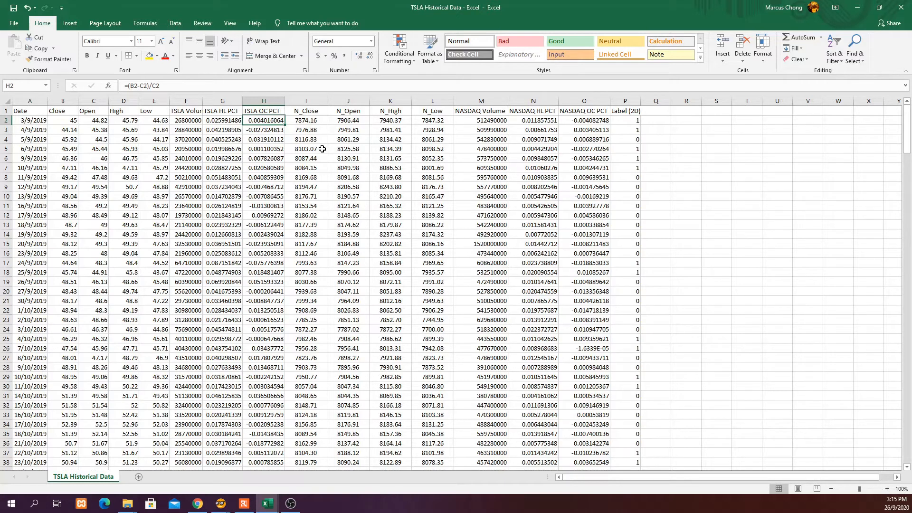
left_click(635, 139)
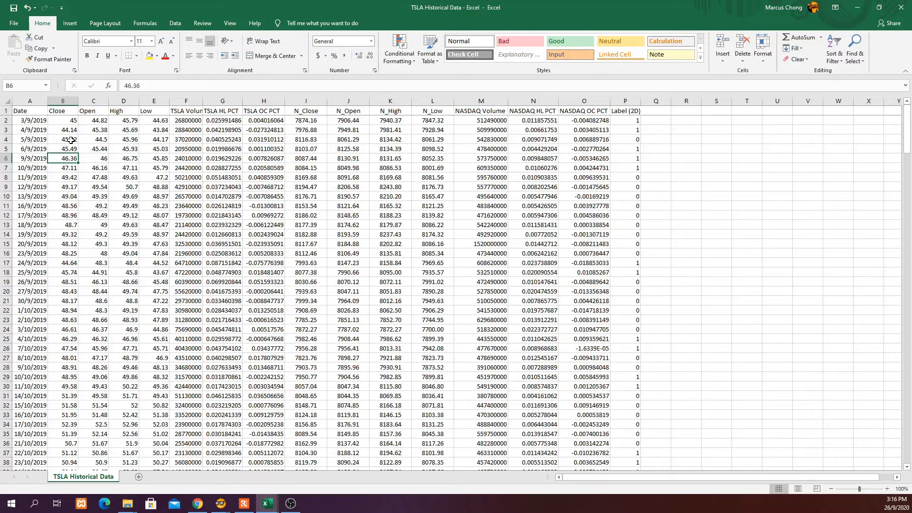
left_click(70, 140)
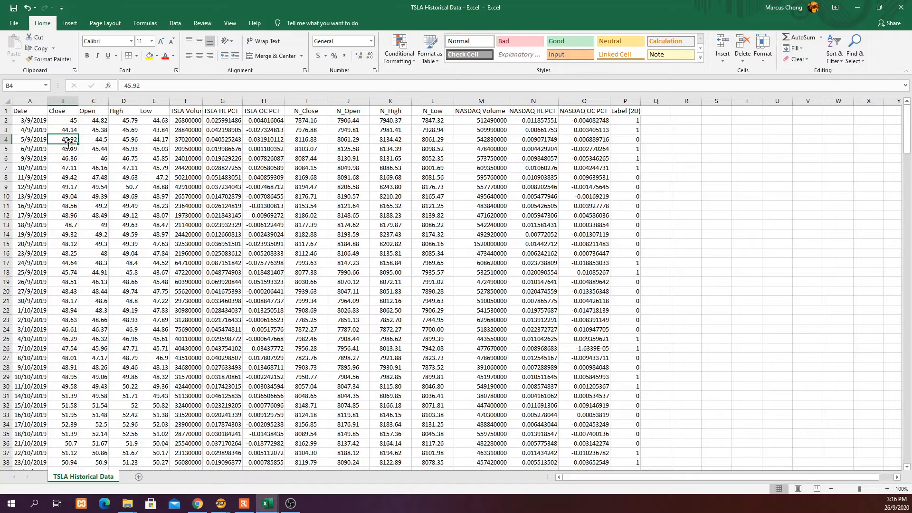
left_click(3, 291)
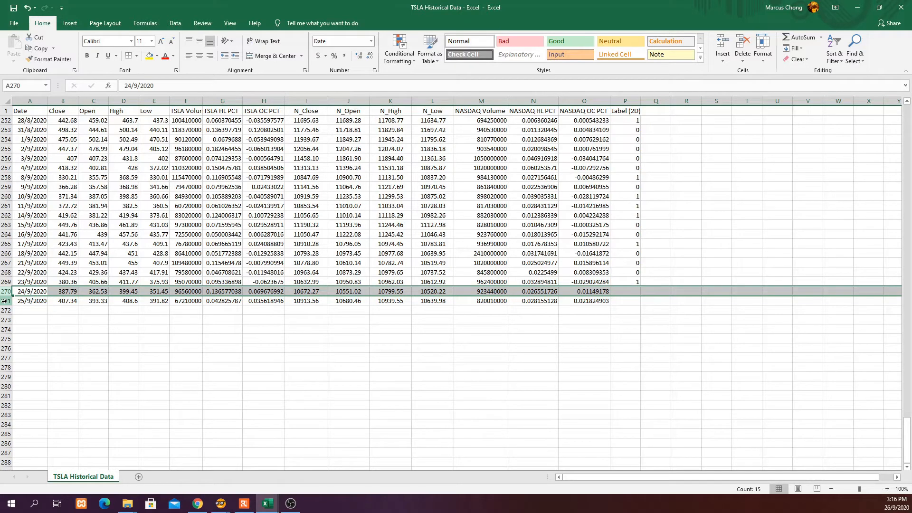
left_click(4, 301)
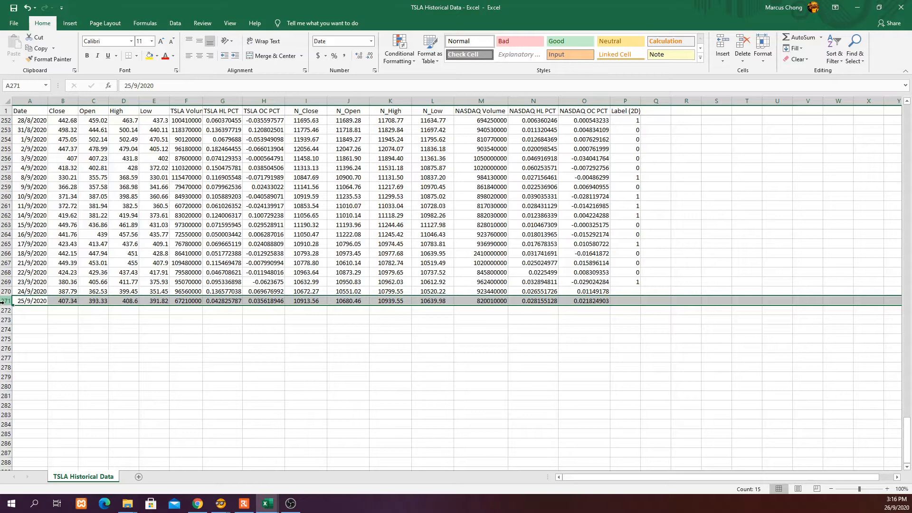
left_click(626, 321)
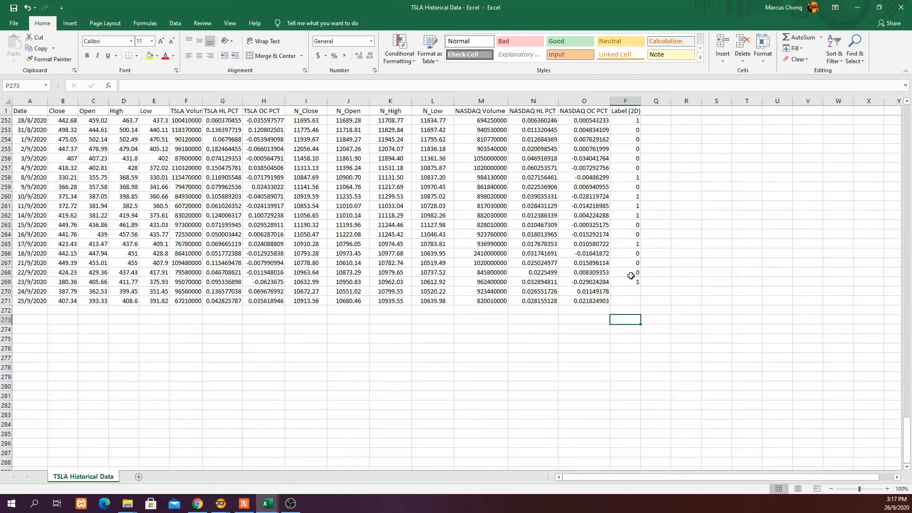
Select the last four TSLA data rows, 22–25/9/2020, from A268 to P271.
left_click_drag(631, 275, 30, 300)
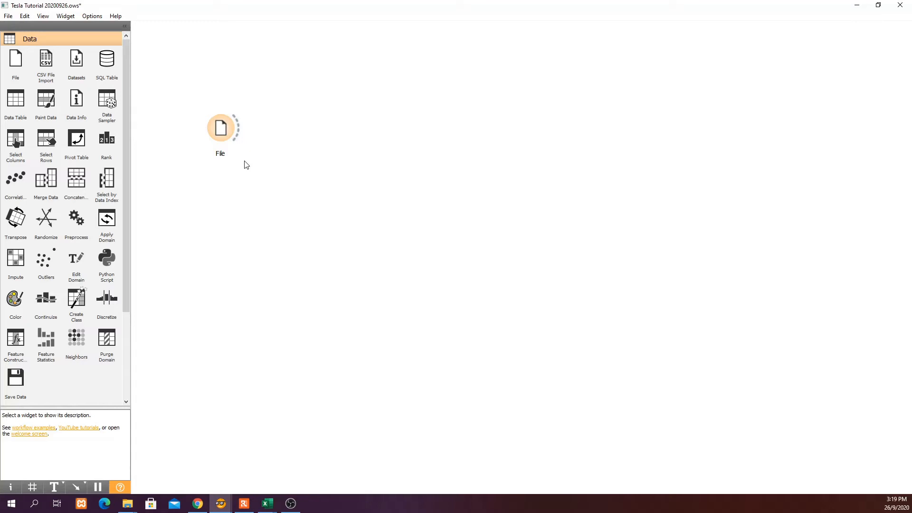
Check the File widget's loaded data settings and close them.
double_click(221, 128)
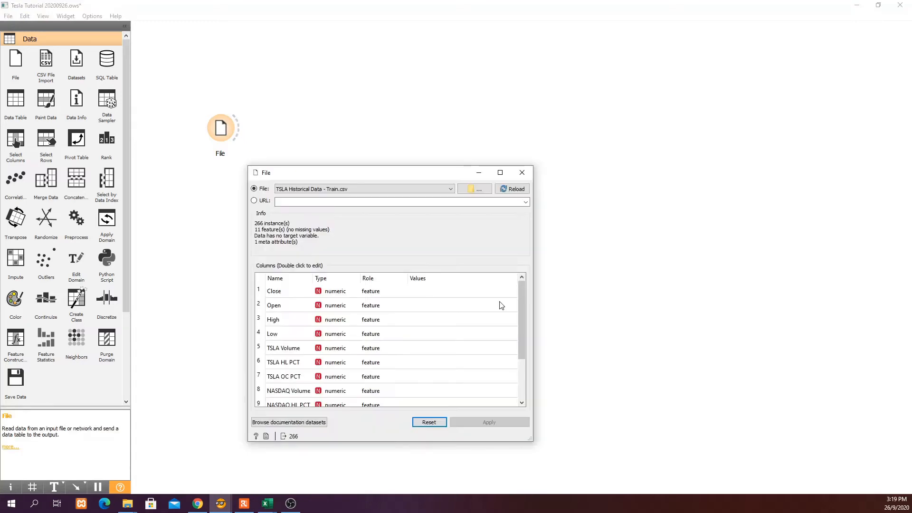
left_click(522, 179)
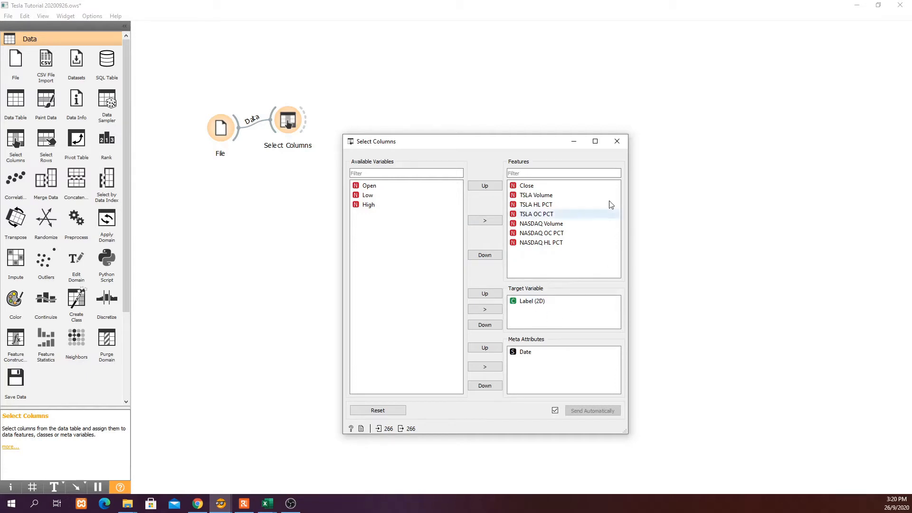
Reopen and close the Select Columns settings, then draw a new link out of Select Columns.
left_click(617, 141)
left_click(290, 127)
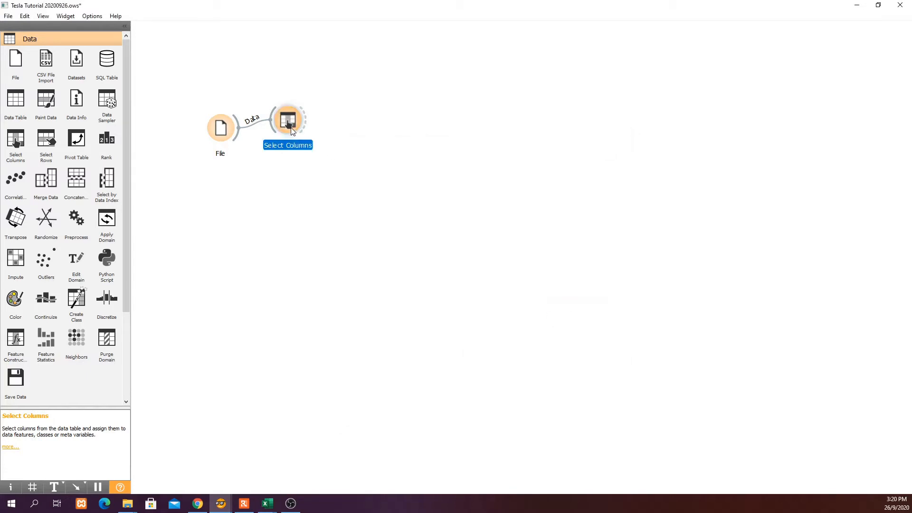
double_click(280, 116)
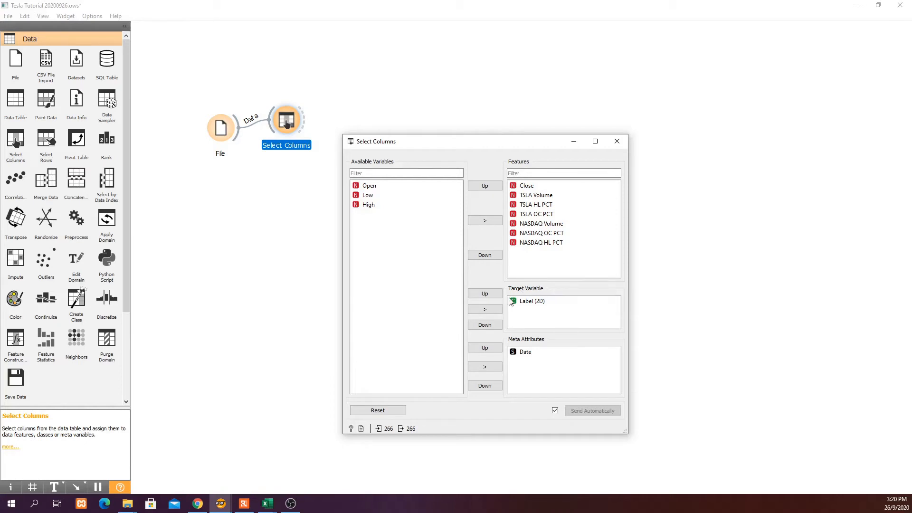
left_click(616, 141)
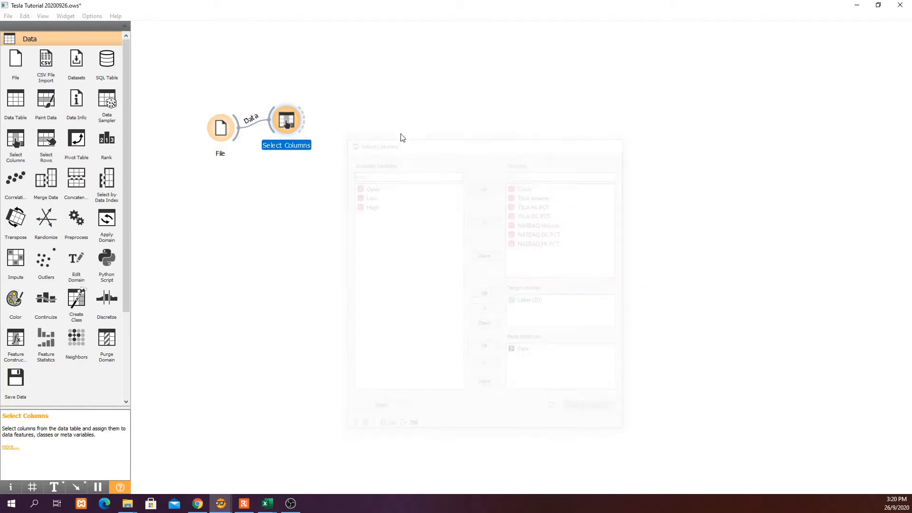
left_click_drag(310, 120, 343, 93)
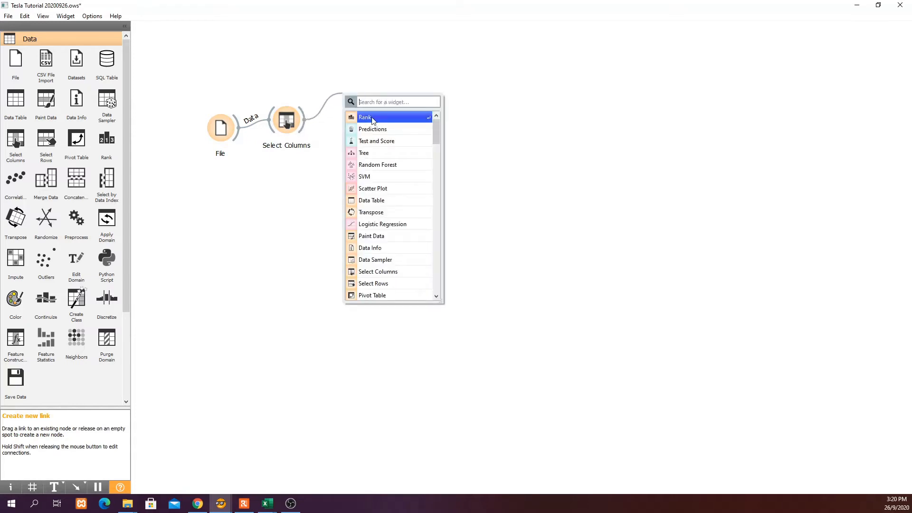
Add a Rank widget after Select Columns and review its gain ratio and Gini feature scores.
left_click(373, 118)
double_click(374, 104)
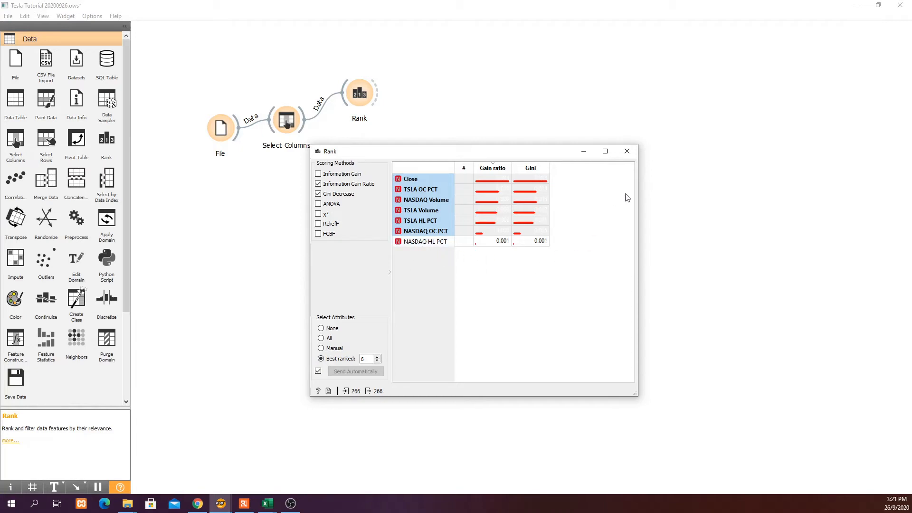
left_click(627, 151)
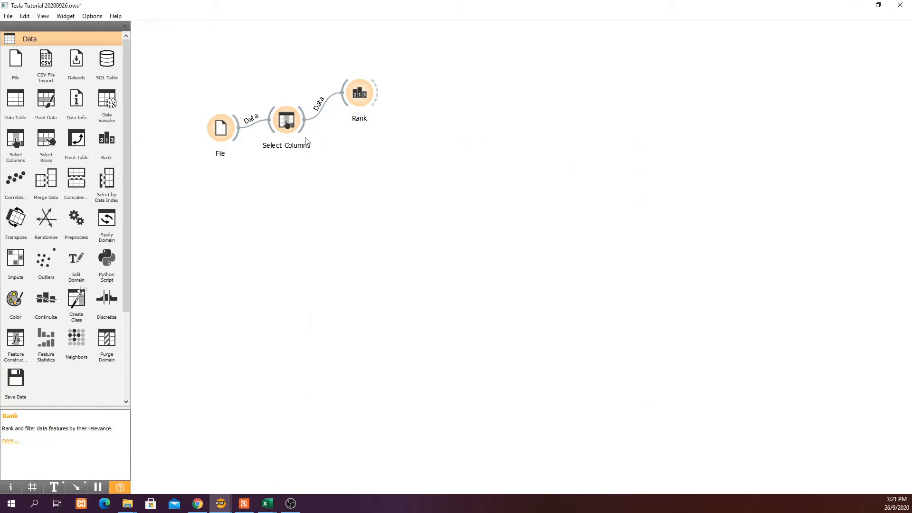
Move NASDAQ HL PCT from Features back to Available Variables in Select Columns.
left_click(284, 125)
double_click(283, 125)
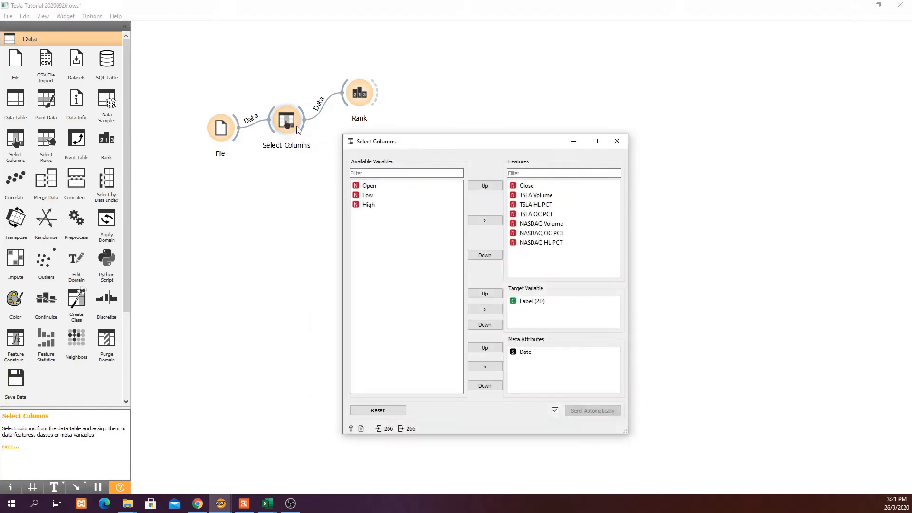
left_click(546, 243)
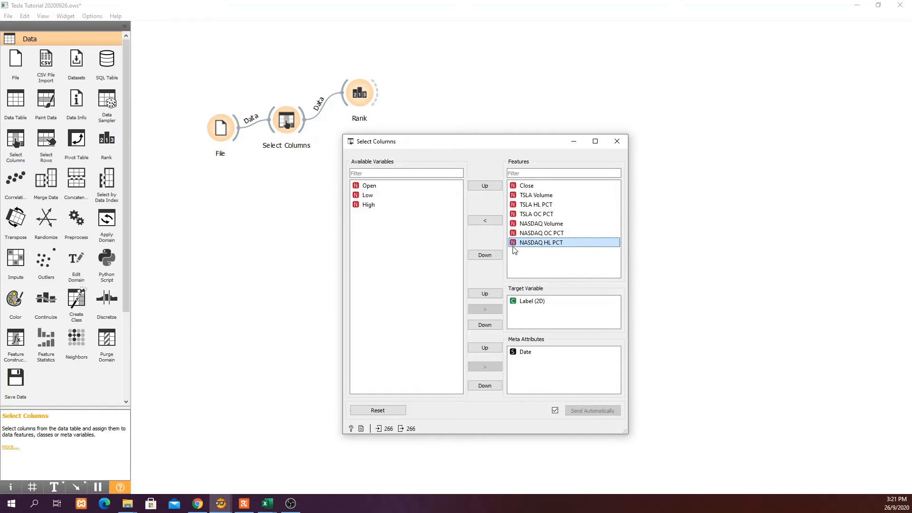
left_click(491, 223)
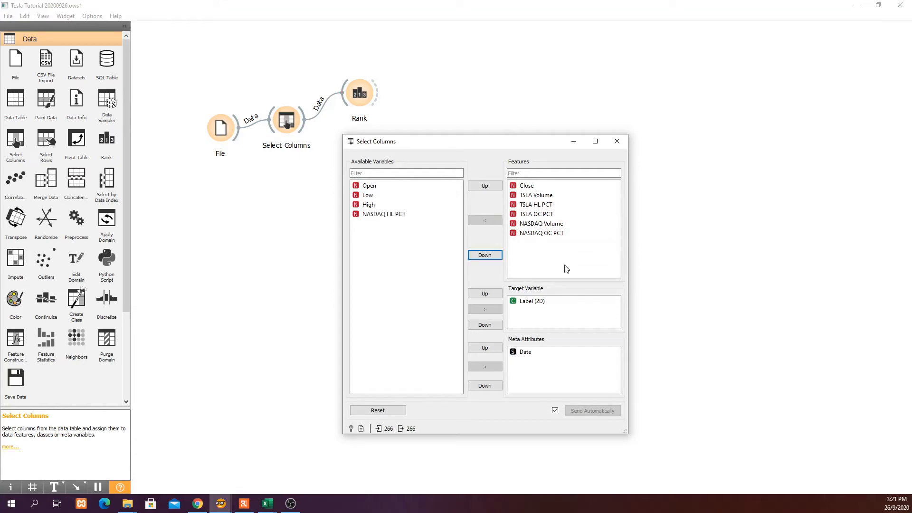
left_click(618, 140)
left_click(342, 147)
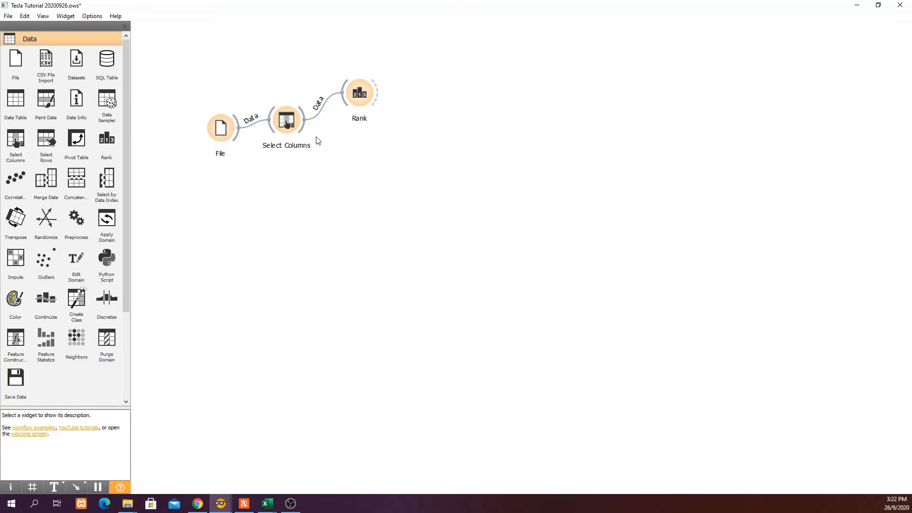
left_click_drag(303, 130, 359, 176)
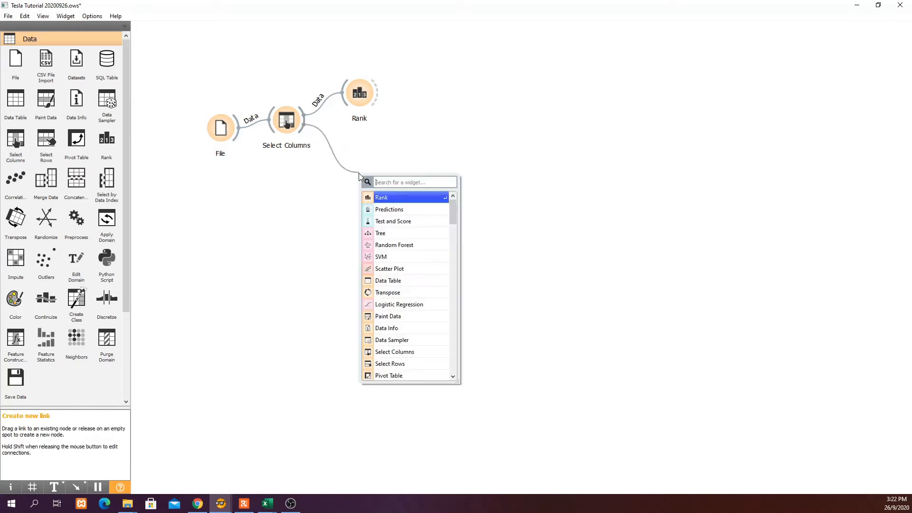
Add a Test and Score widget fed by Select Columns and check its empty results.
left_click(407, 221)
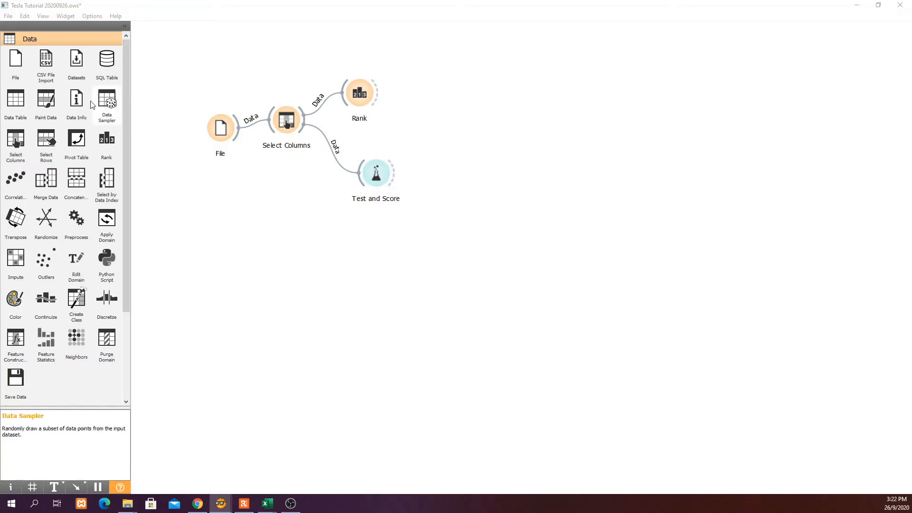
left_click_drag(413, 103, 512, 191)
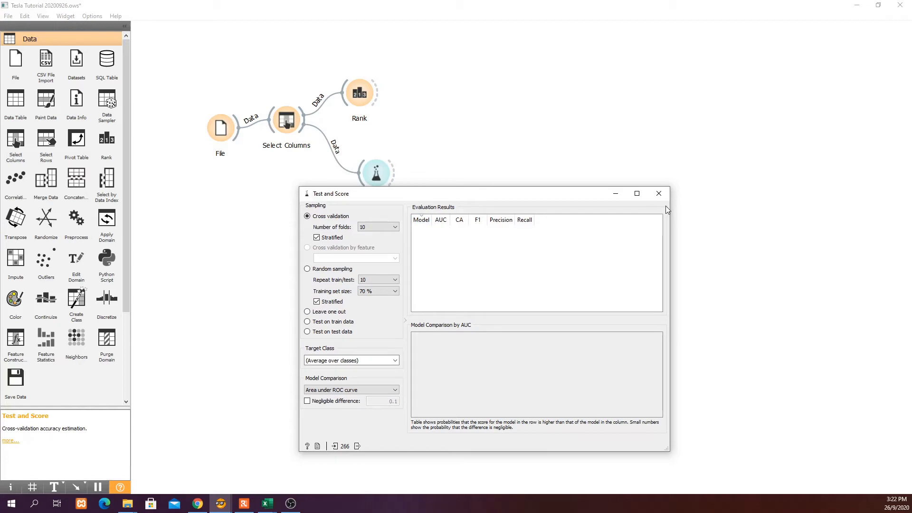
left_click(659, 193)
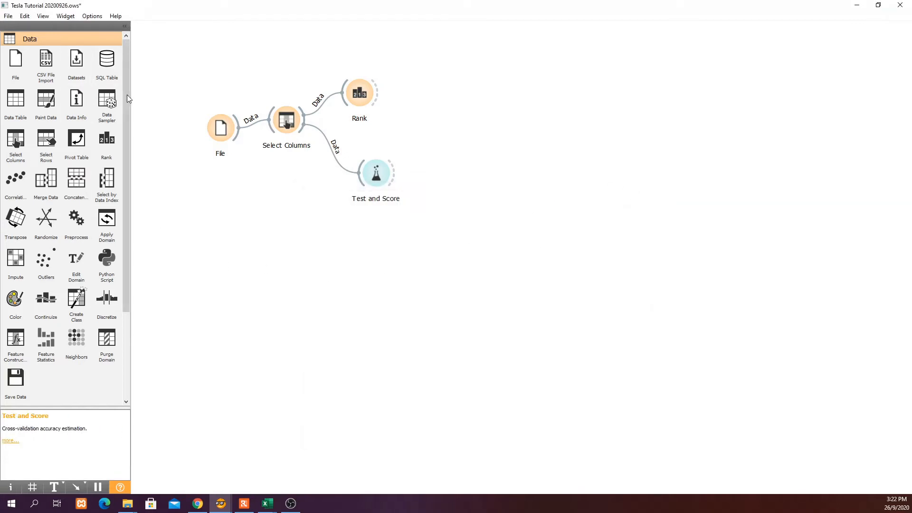
scroll(127, 95, "down", 3)
scroll(126, 122, "down", 1)
left_click(41, 341)
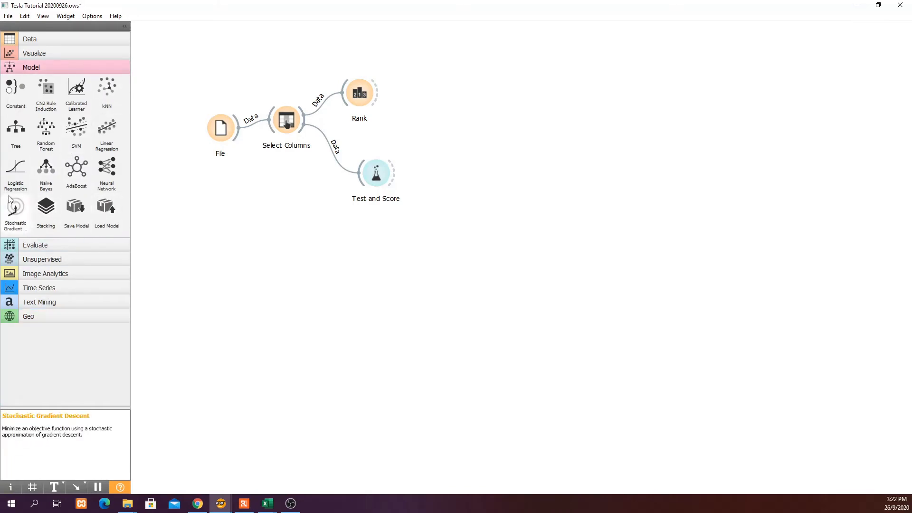
Connect a Logistic Regression learner to Test and Score and check its AUC 0.499 and CA 0.549.
left_click_drag(13, 179, 359, 180)
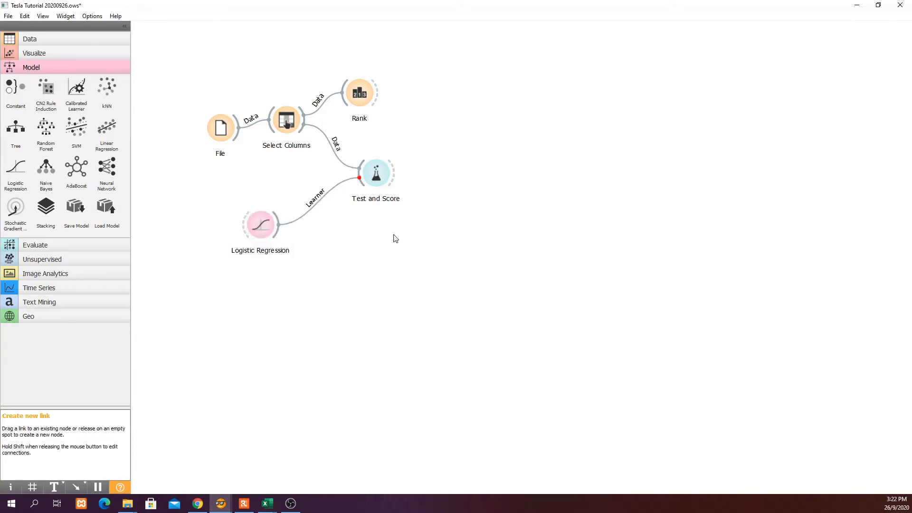
double_click(372, 176)
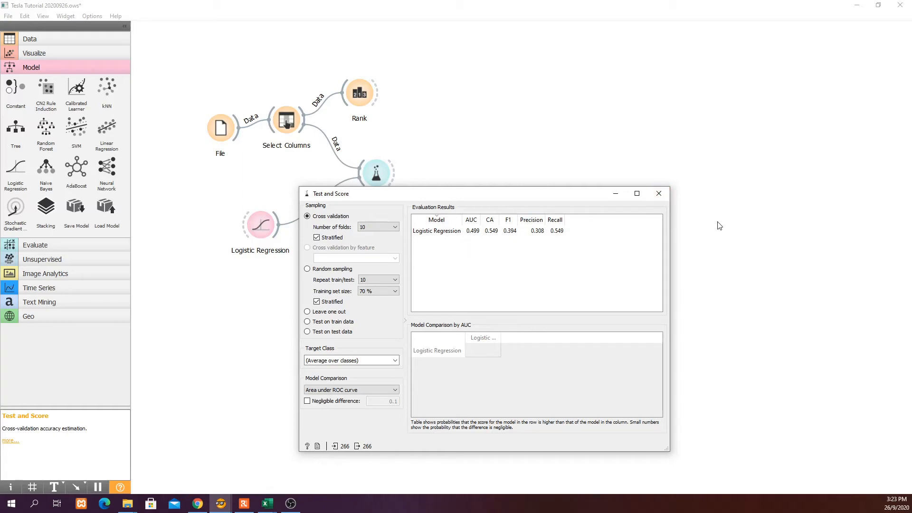
left_click(659, 194)
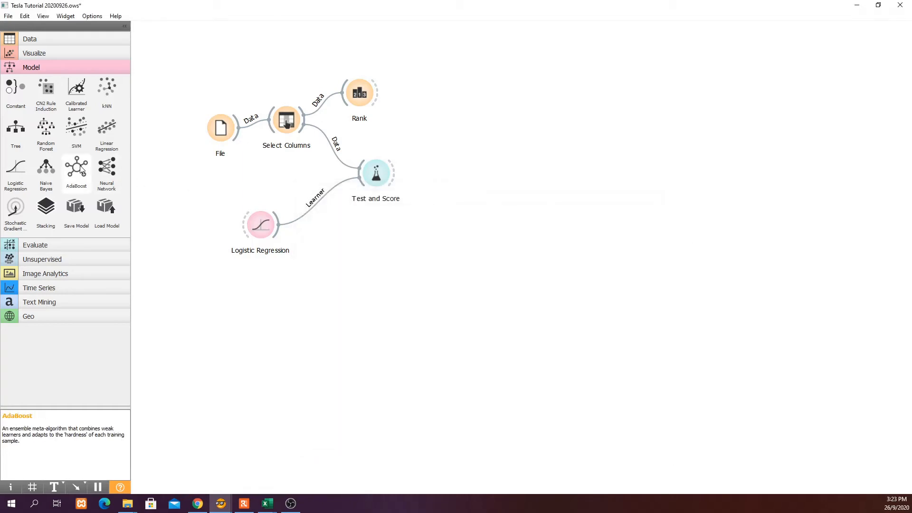
Add SVM and Random Forest learners feeding Test and Score and view the three-model comparison.
left_click_drag(77, 127, 373, 175)
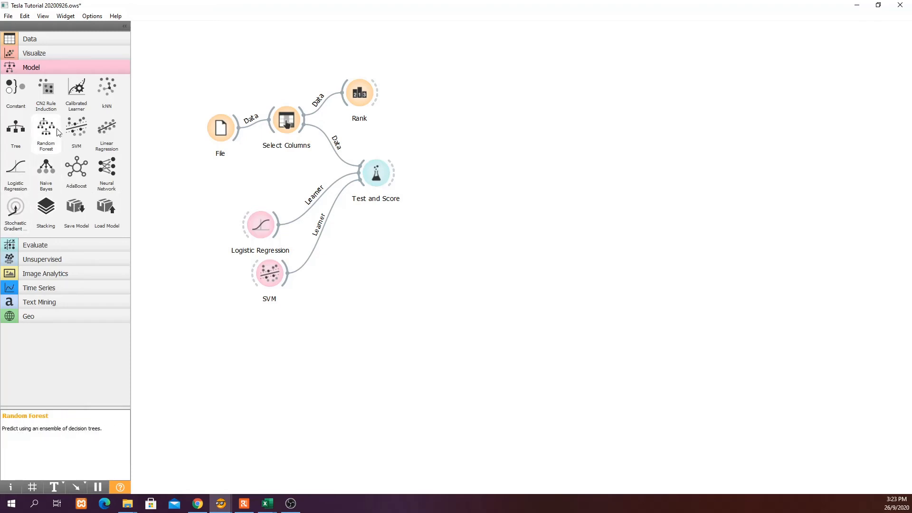
left_click_drag(43, 129, 362, 185)
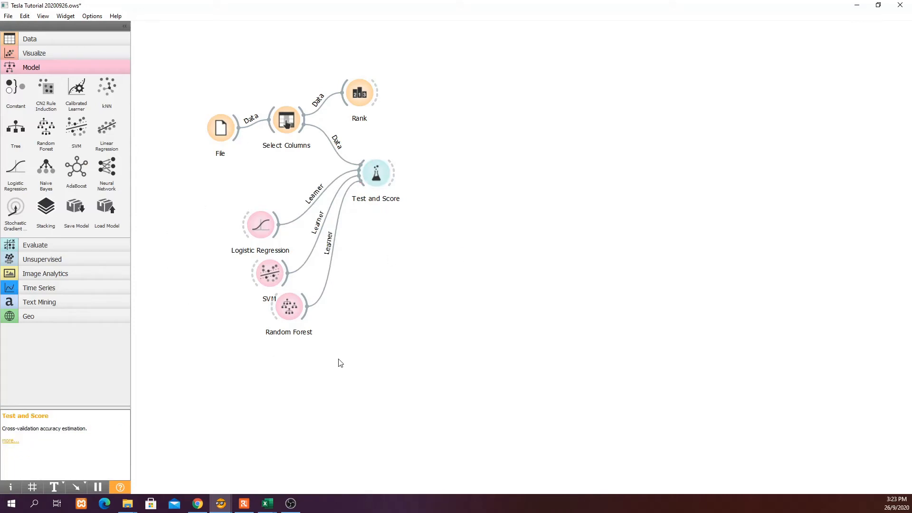
double_click(376, 174)
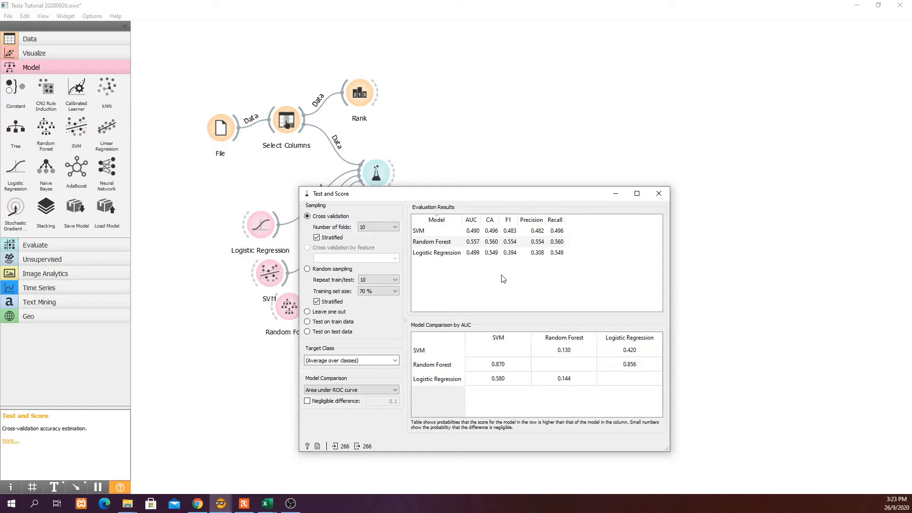
Sort the results by classification accuracy, descending, so Random Forest is on top.
left_click(491, 222)
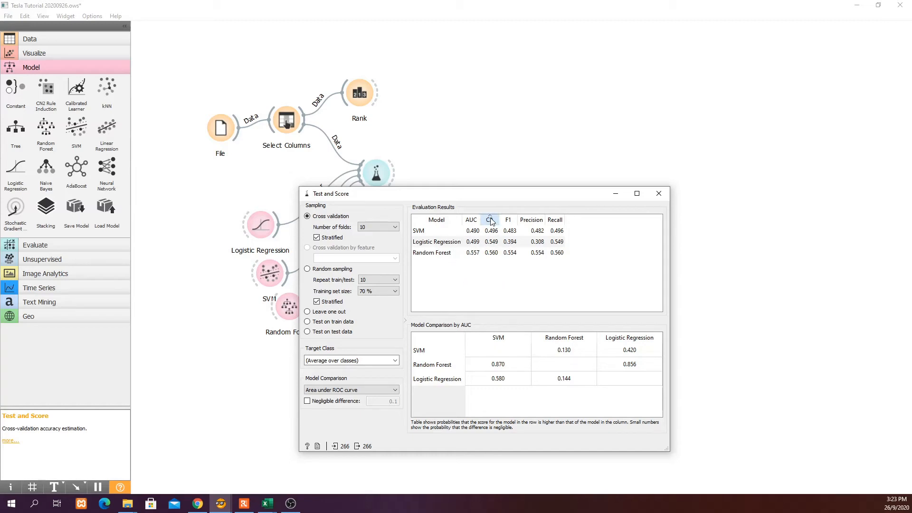
left_click(491, 222)
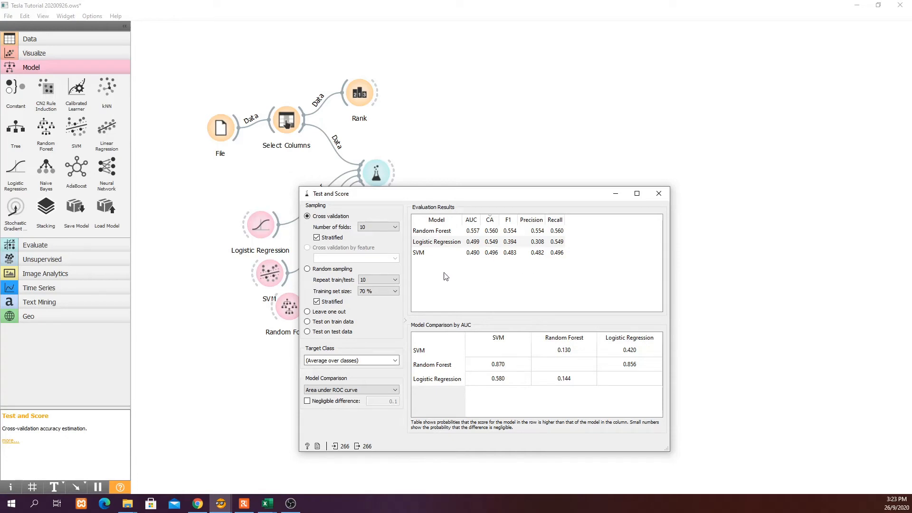
left_click(659, 193)
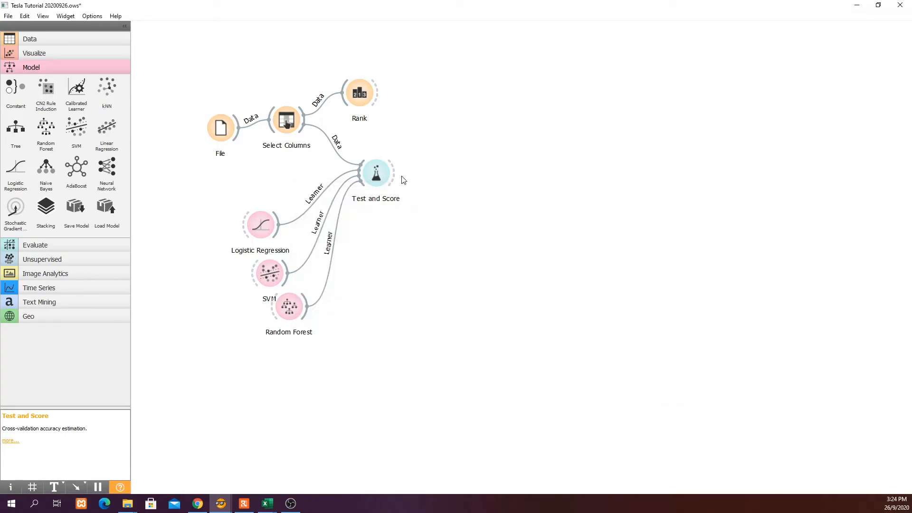
Attach a Confusion Matrix to Test and Score's evaluation results and bring its window into view.
left_click_drag(397, 176, 451, 209)
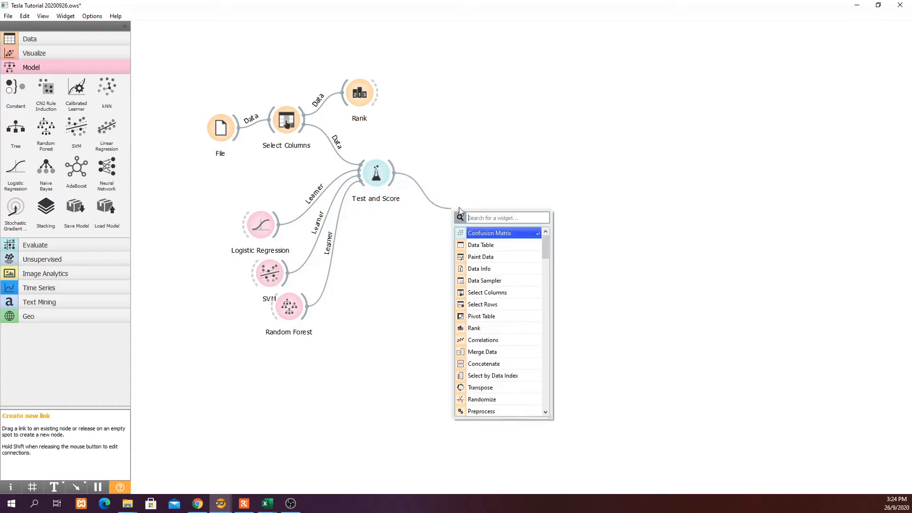
left_click(498, 233)
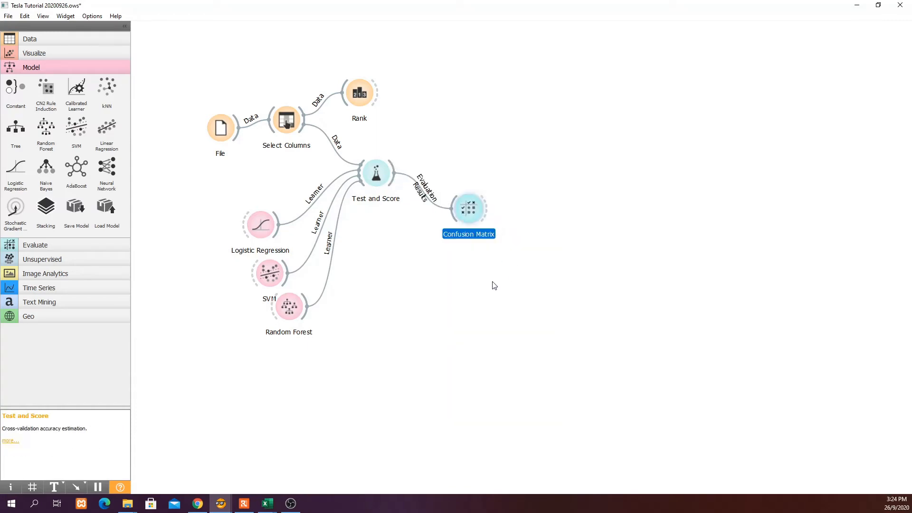
double_click(469, 219)
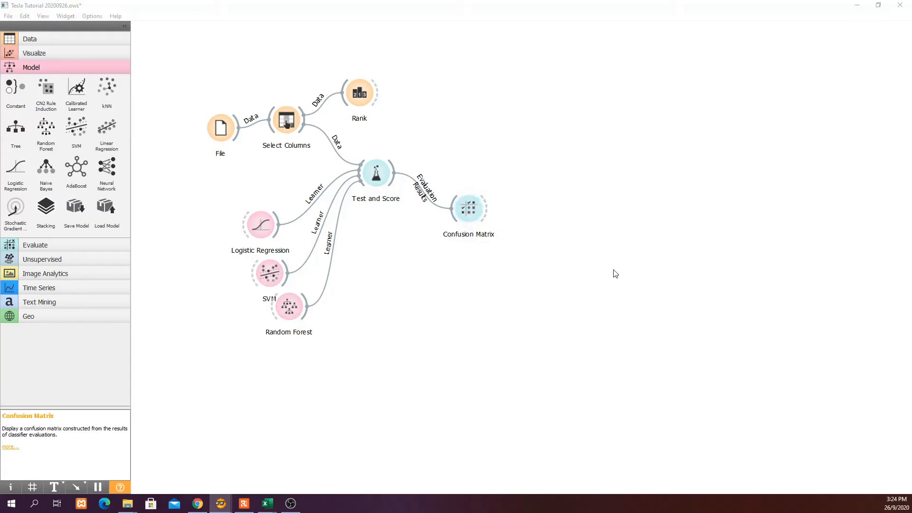
left_click_drag(0, 200, 613, 209)
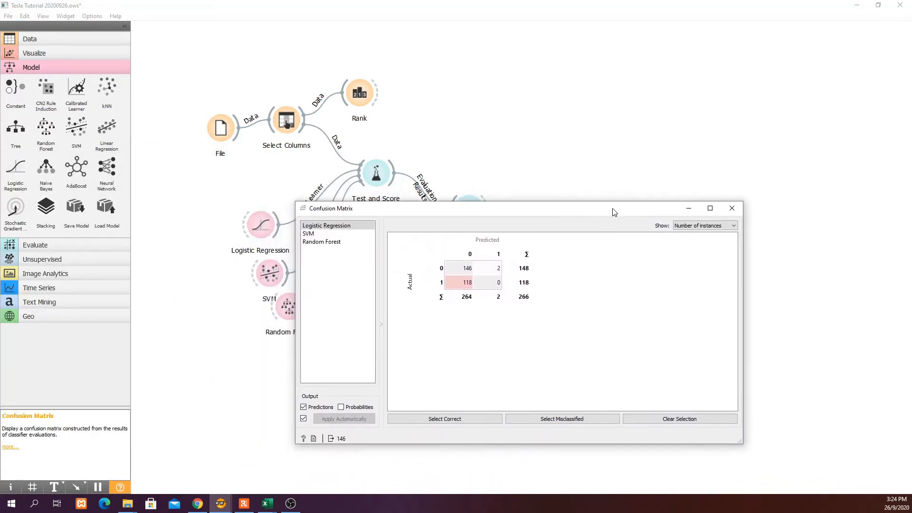
Compare the Logistic Regression, SVM and Random Forest matrices, then select Random Forest's 117 misclassified cases.
left_click(336, 227)
left_click(317, 234)
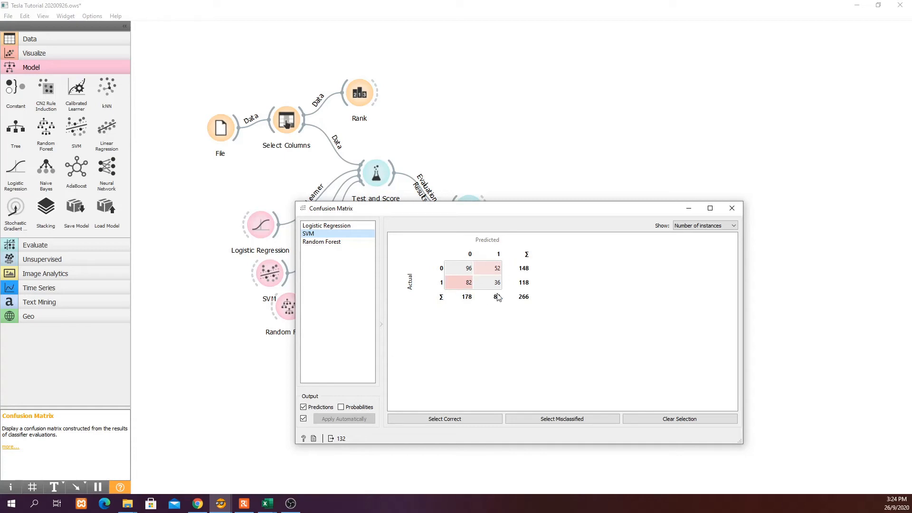
left_click(342, 248)
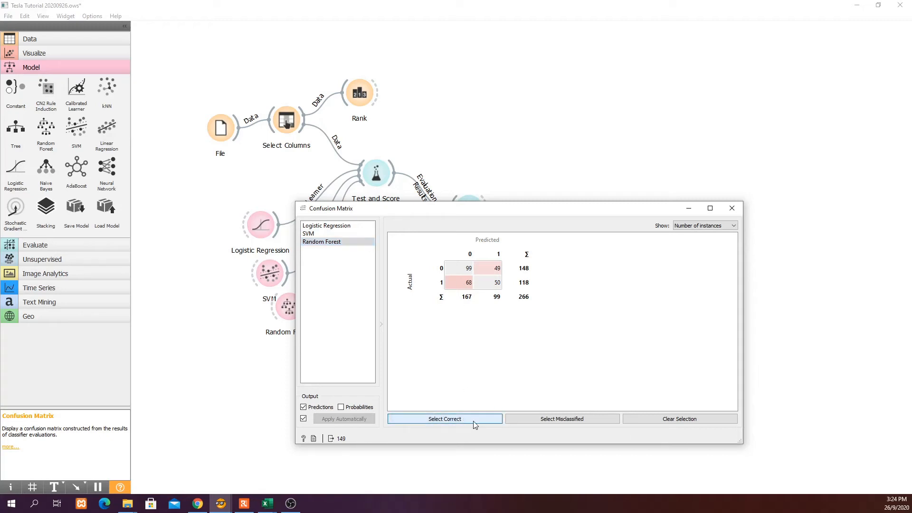
left_click(546, 420)
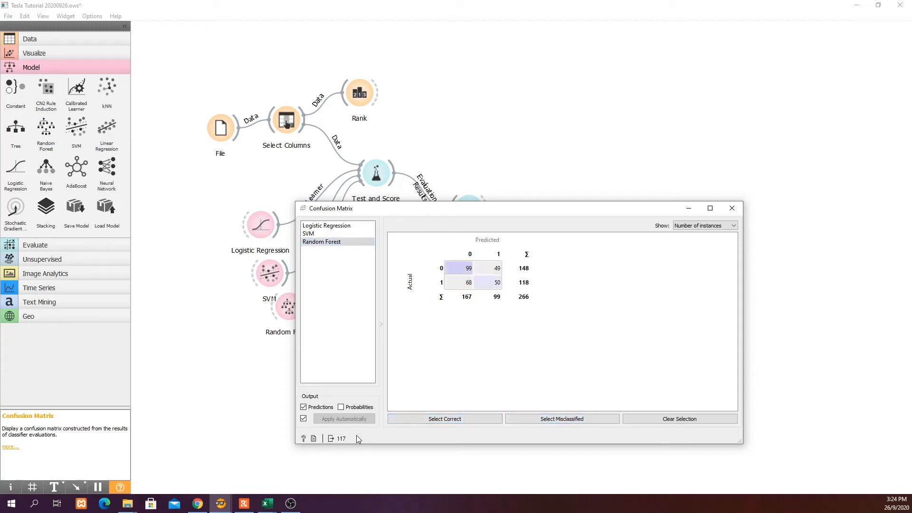
left_click(442, 419)
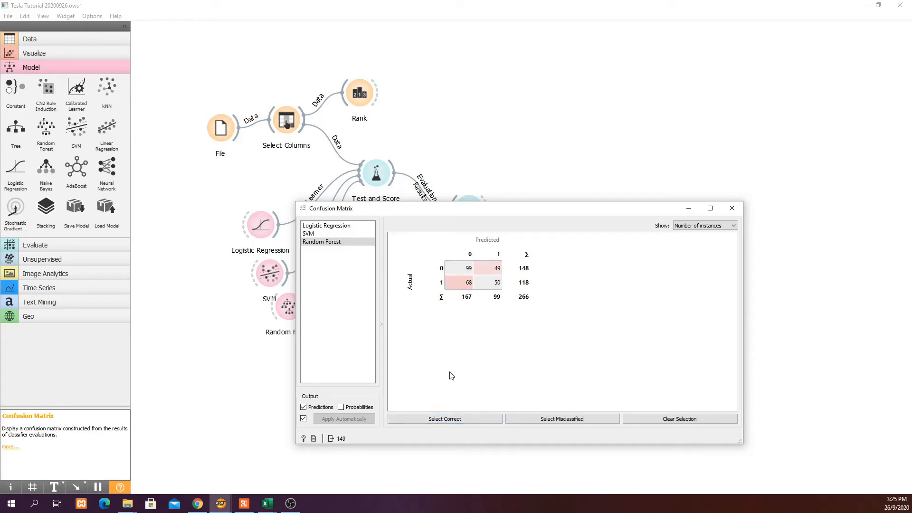
left_click(536, 421)
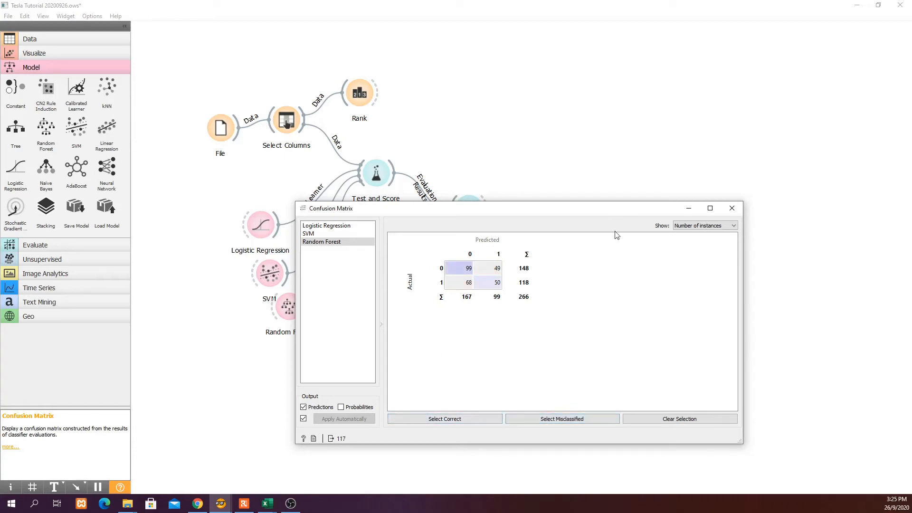
left_click(735, 207)
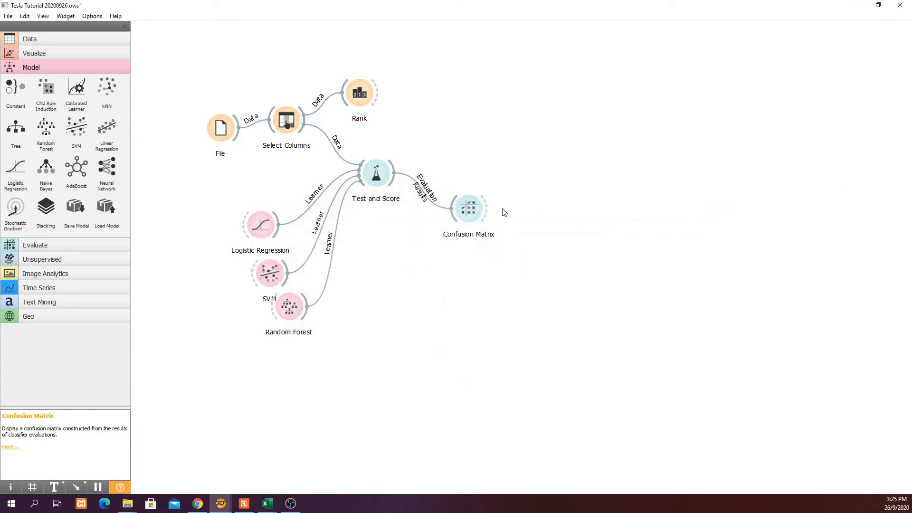
Attach a Data Table to the Confusion Matrix's selected data and glance at it.
left_click_drag(490, 210, 529, 199)
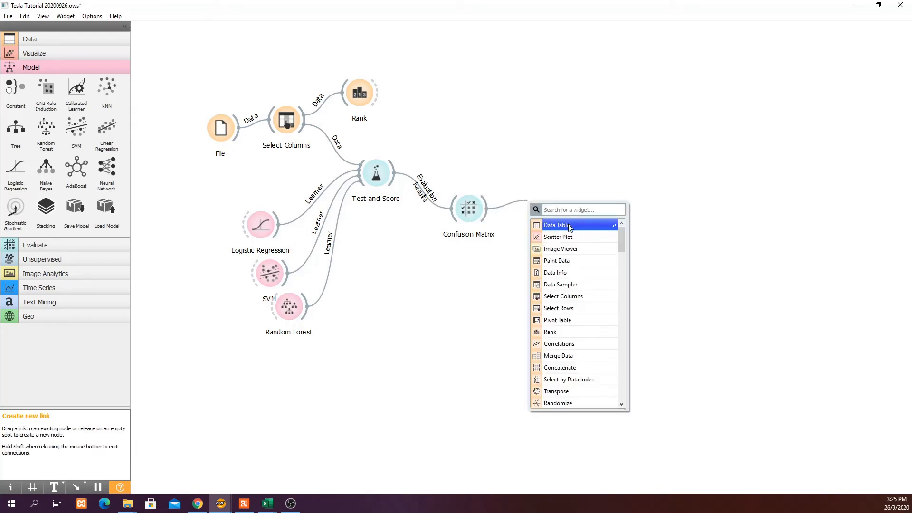
left_click(569, 226)
double_click(551, 207)
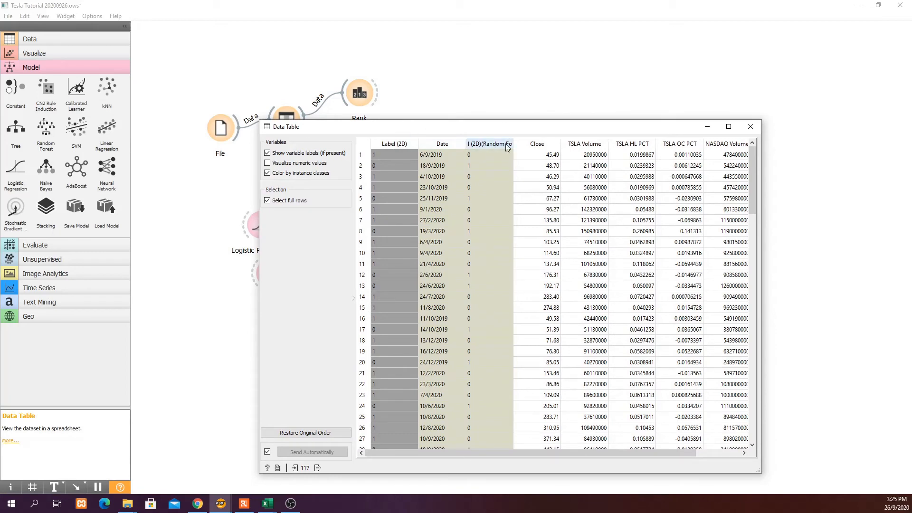
left_click(750, 126)
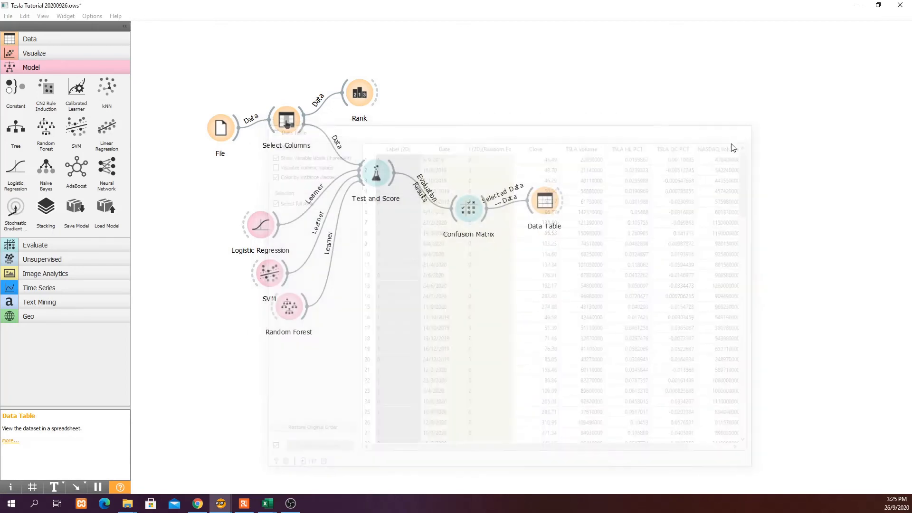
Switch the Confusion Matrix selection to the correctly classified instances.
double_click(471, 212)
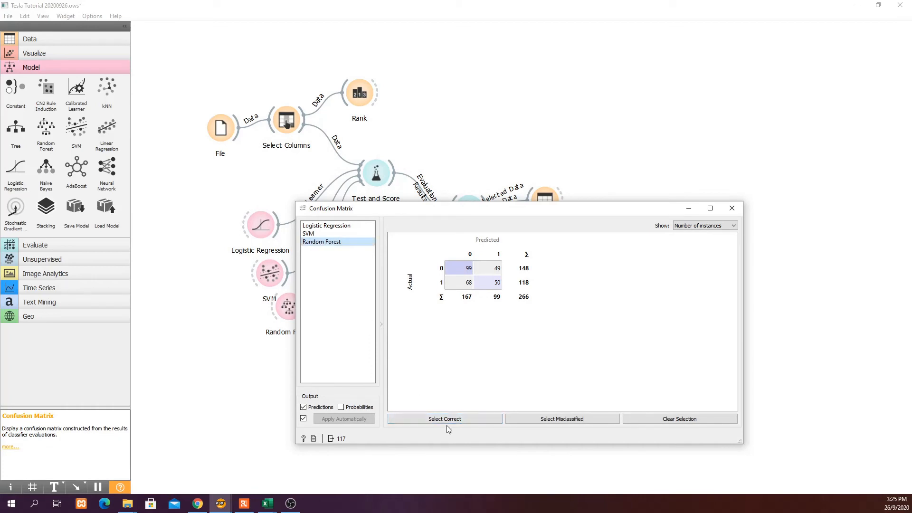
left_click(446, 420)
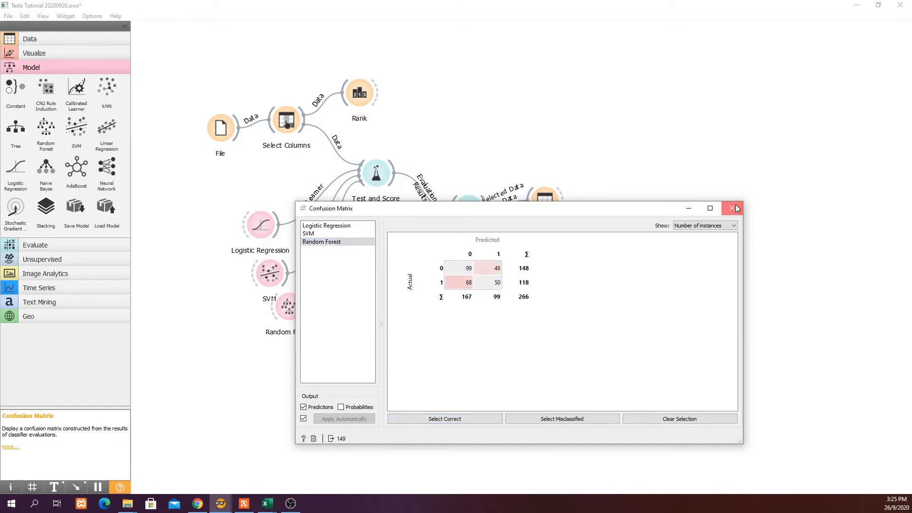
left_click(731, 208)
Review the Data Table's 149 rows pairing Label (2D) with Random Forest's predictions.
double_click(545, 204)
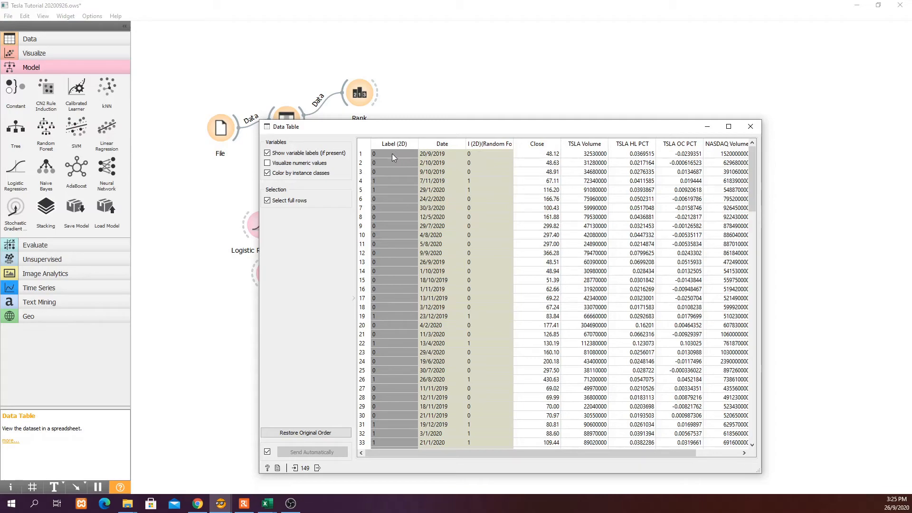
scroll(482, 186, "down", 11)
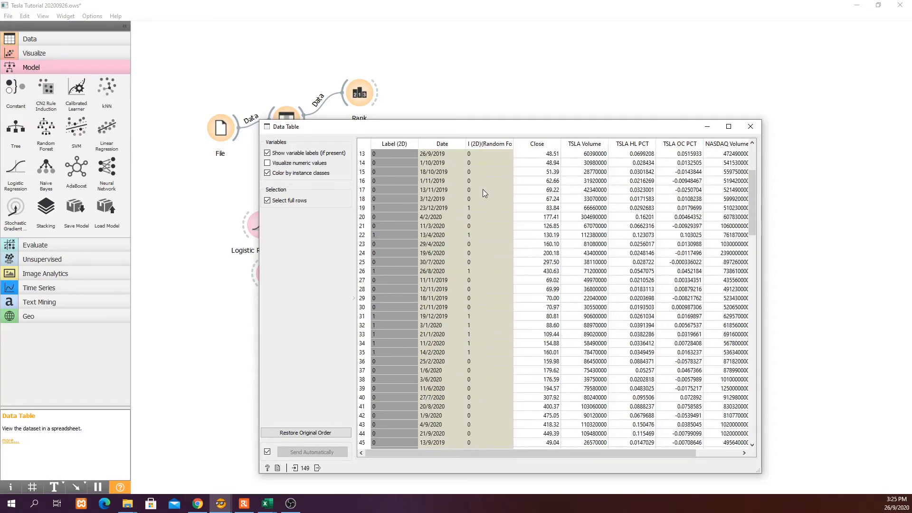
scroll(482, 189, "down", 20)
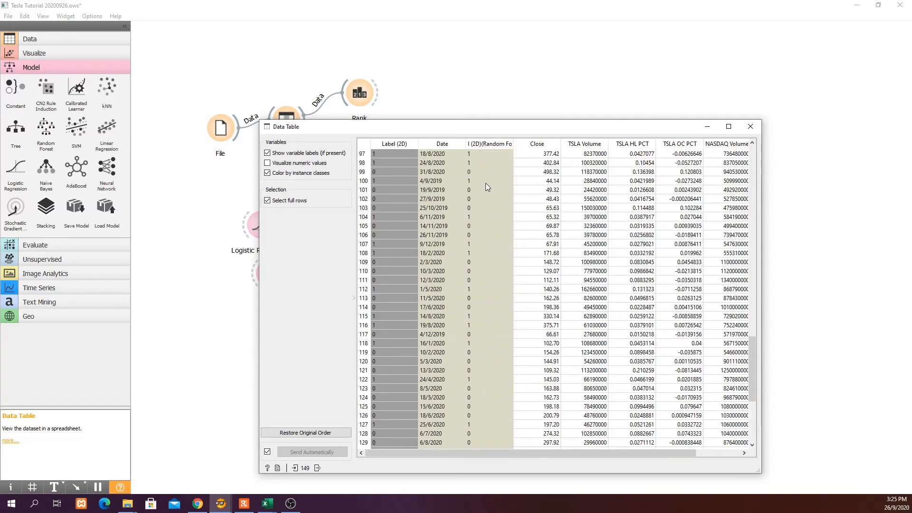
scroll(477, 295, "up", 20)
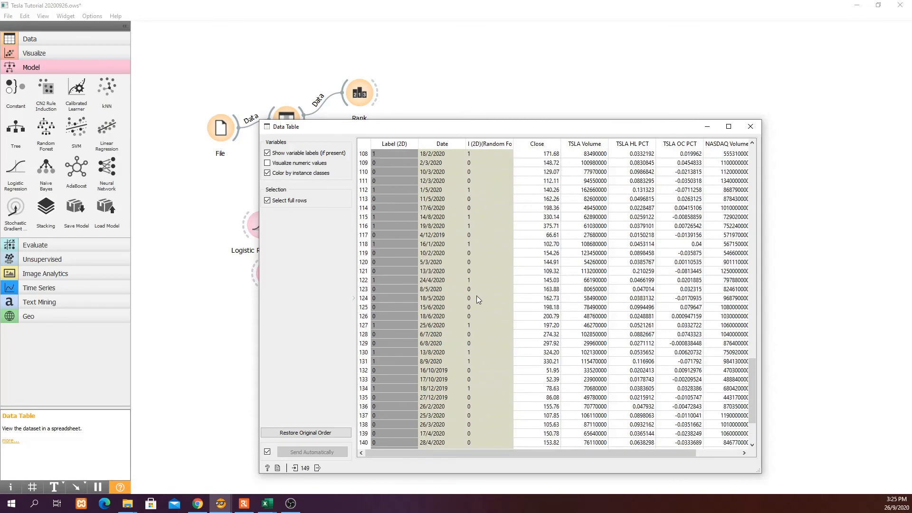
scroll(477, 298, "up", 10)
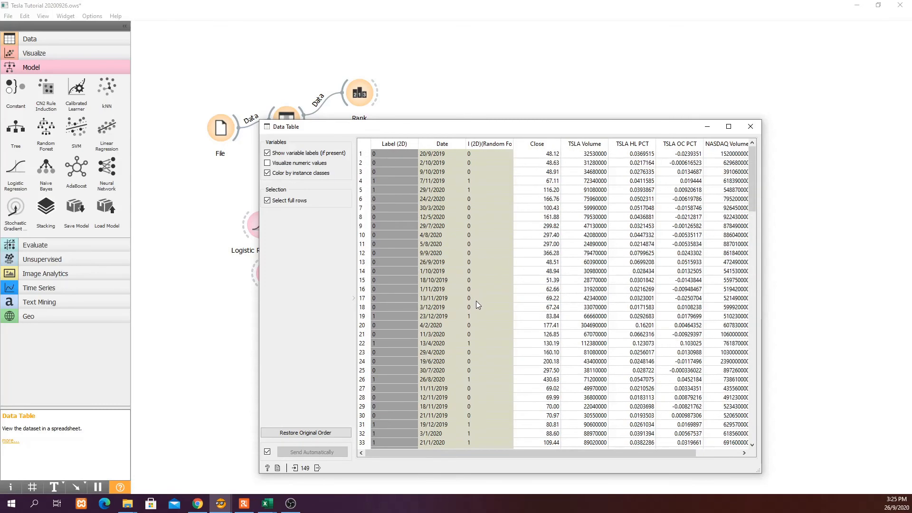
left_click(751, 127)
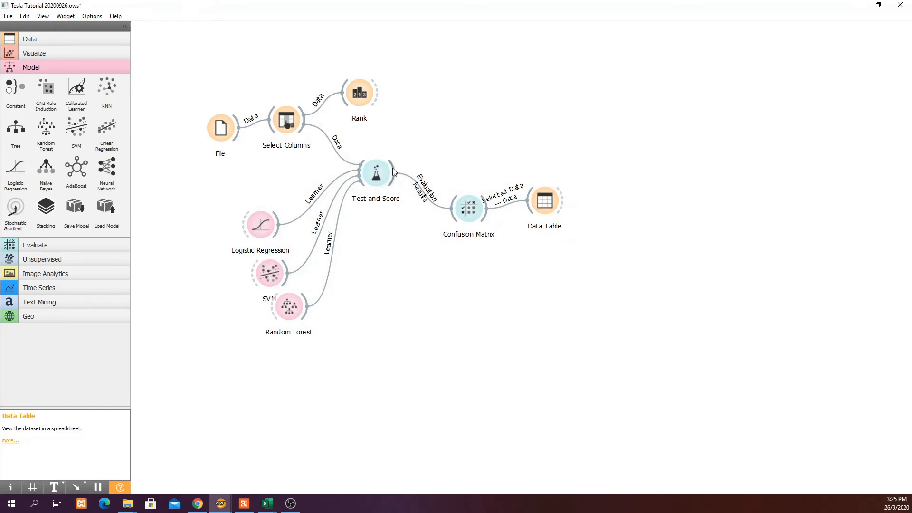
Attach Data Table (1) to Test and Score and browse all three models' predicted values.
left_click_drag(393, 170, 442, 164)
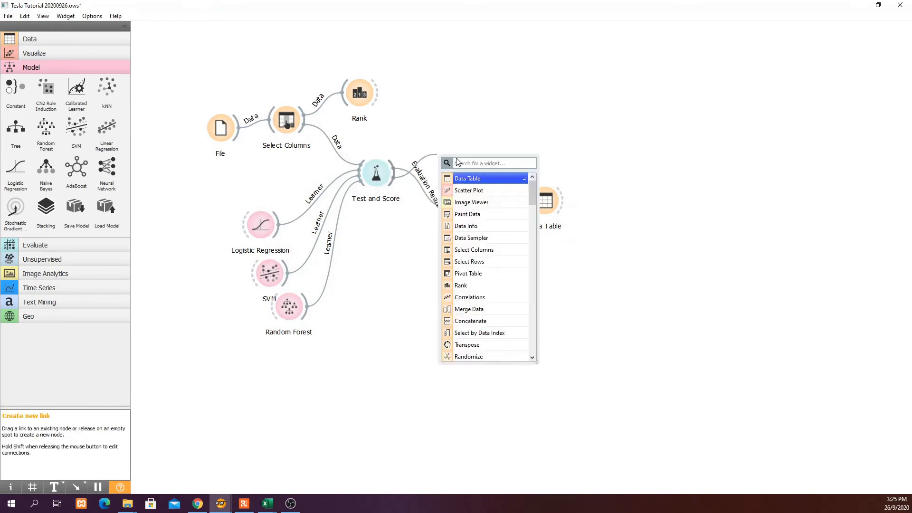
left_click(476, 190)
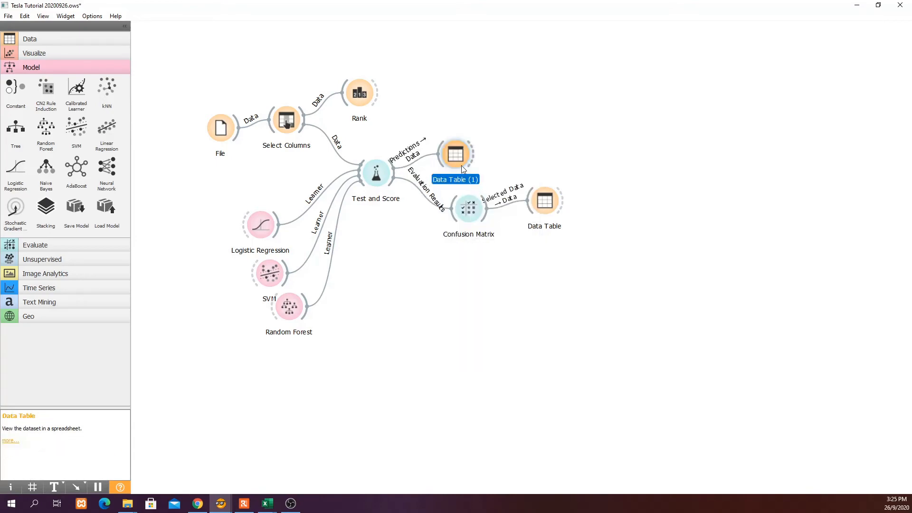
double_click(460, 155)
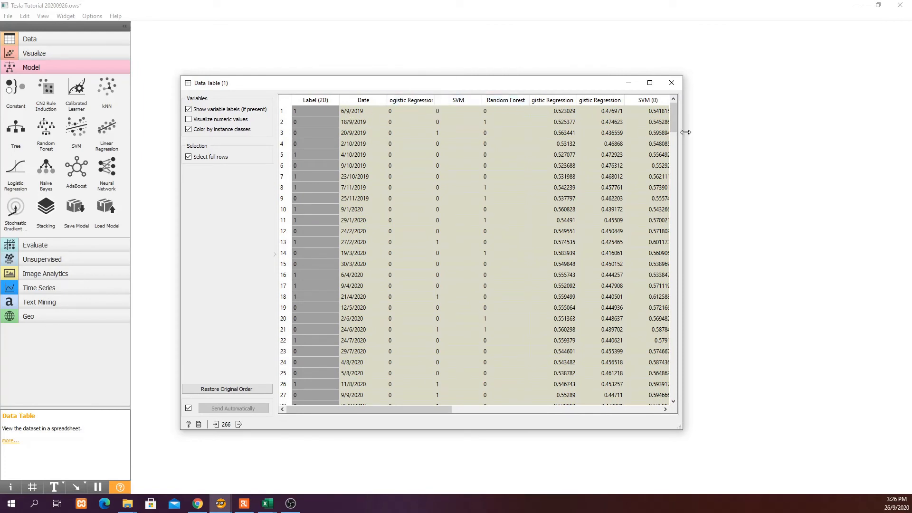
left_click_drag(682, 135, 834, 137)
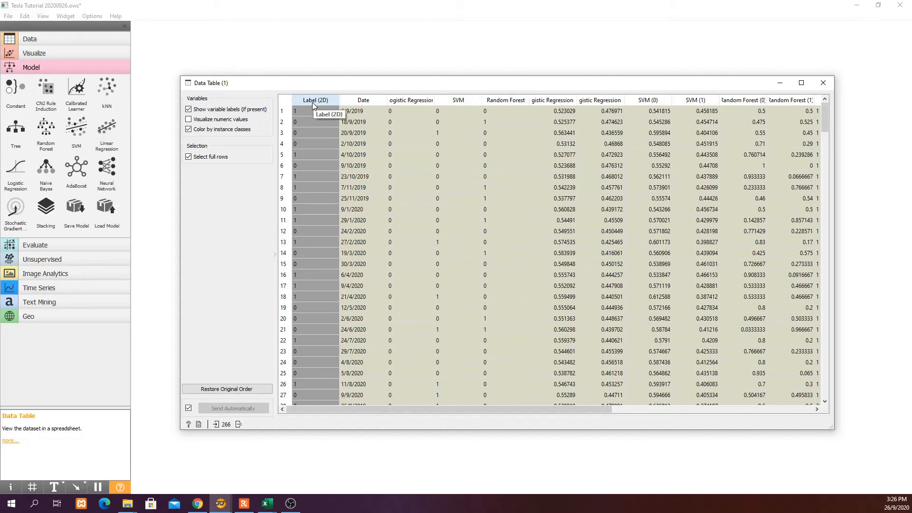
scroll(319, 120, "down", 5)
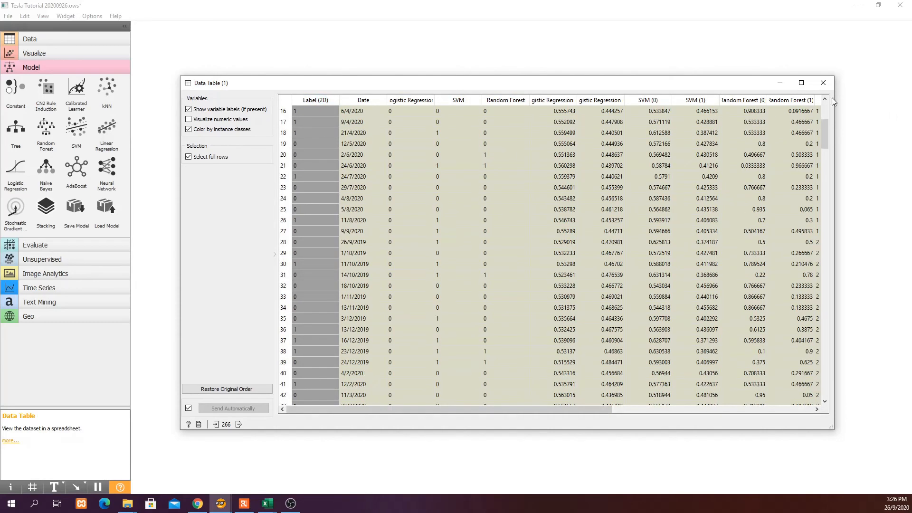
left_click(823, 83)
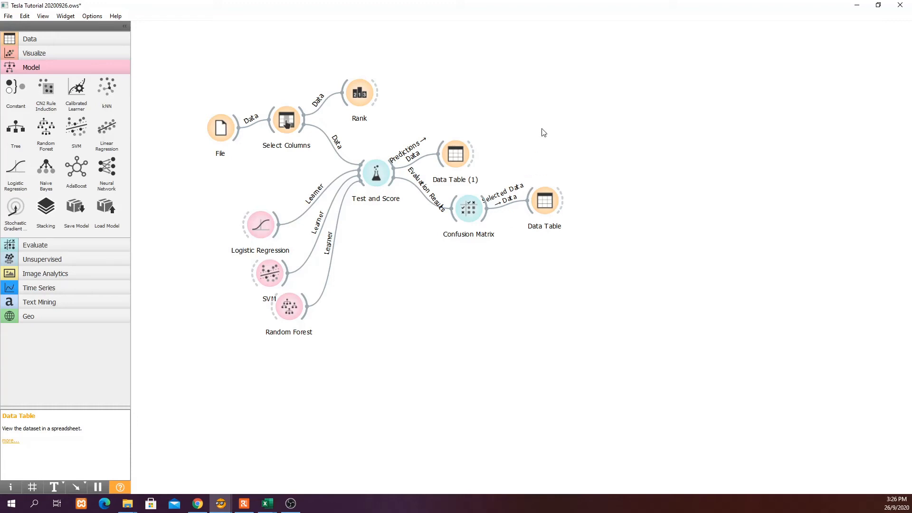
Add a Tree learner fed by Select Columns and connect its model to a Tree Viewer.
left_click_drag(306, 124, 454, 113)
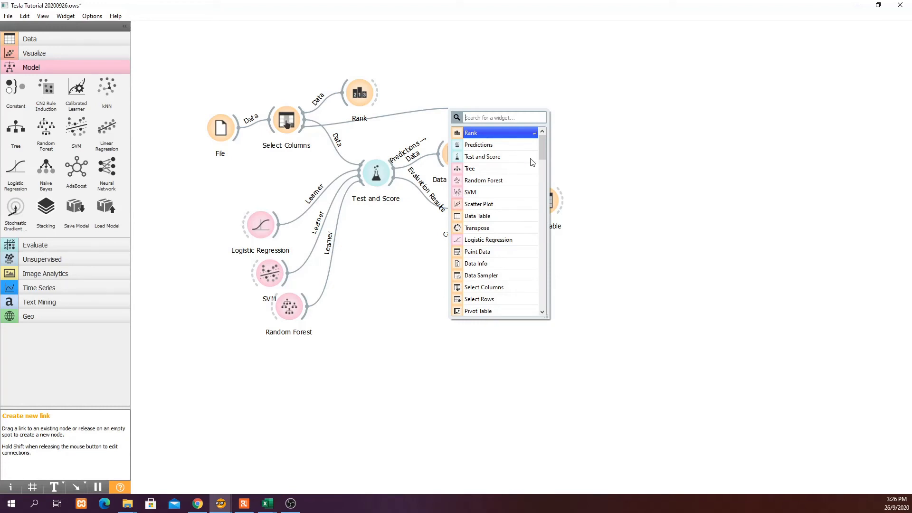
left_click(486, 169)
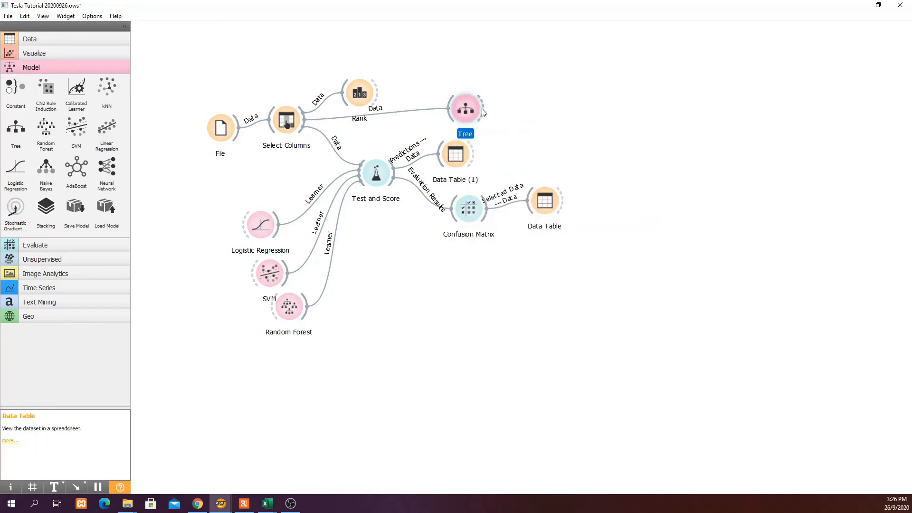
left_click_drag(477, 108, 539, 86)
left_click(586, 113)
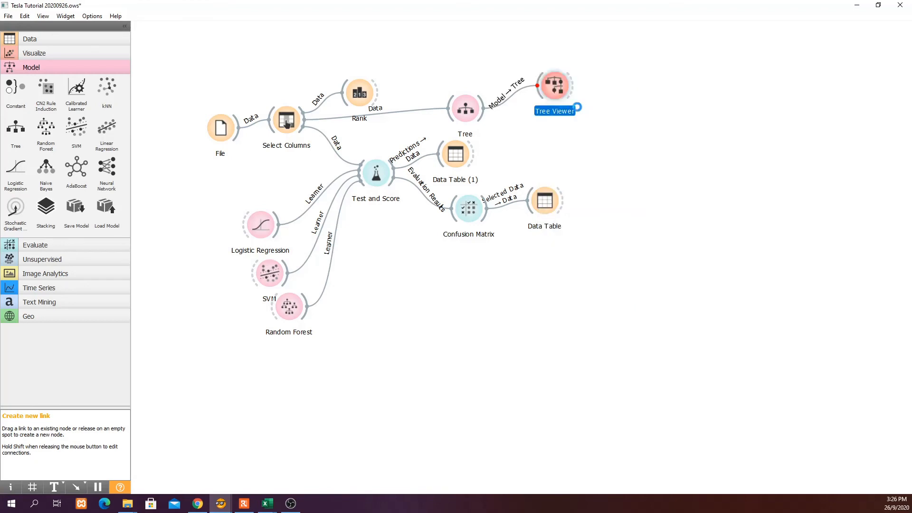
left_click(554, 89)
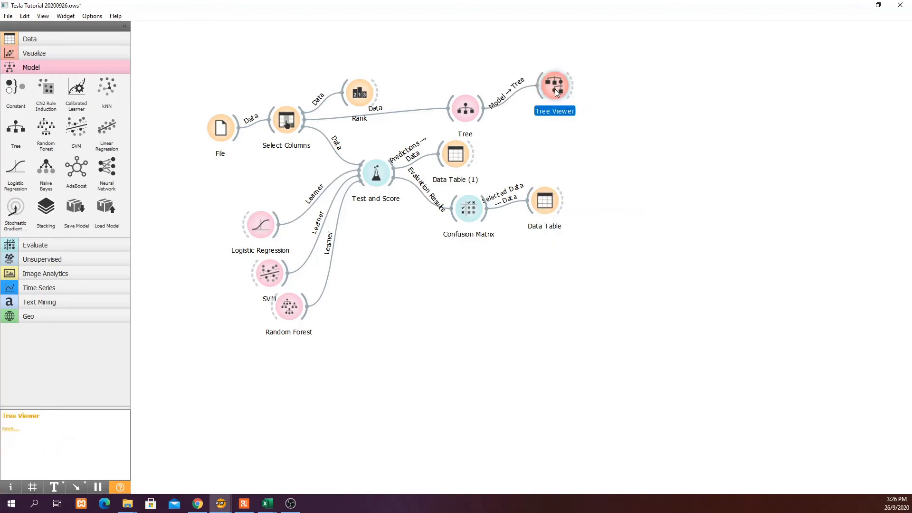
double_click(554, 89)
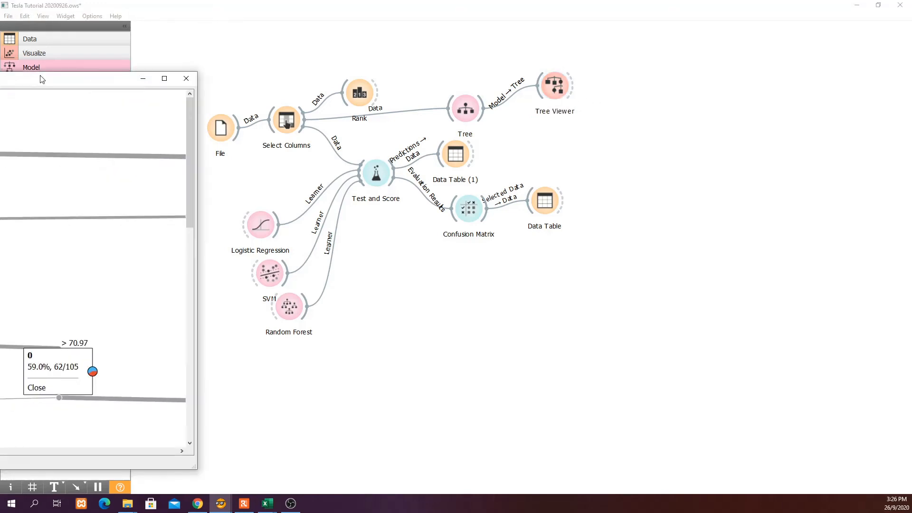
left_click_drag(40, 76, 482, 73)
scroll(470, 125, "down", 3)
scroll(475, 138, "up", 3)
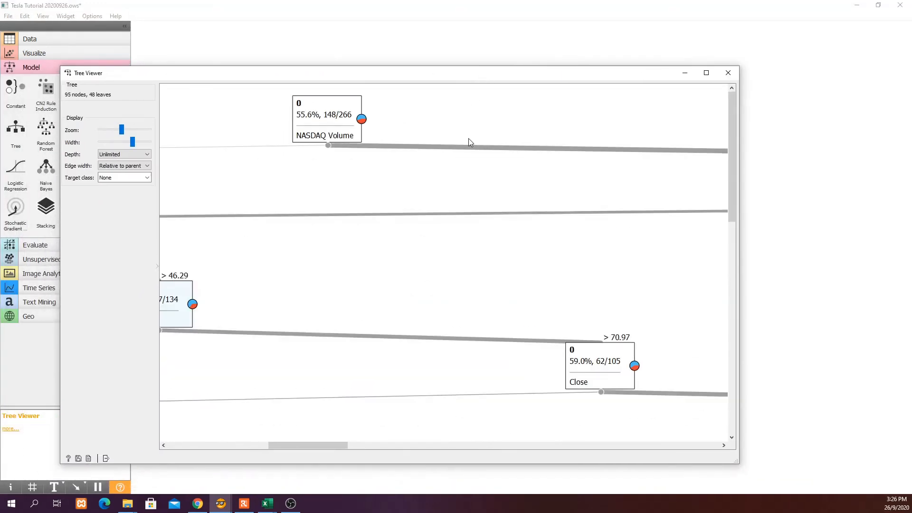
scroll(455, 142, "down", 10)
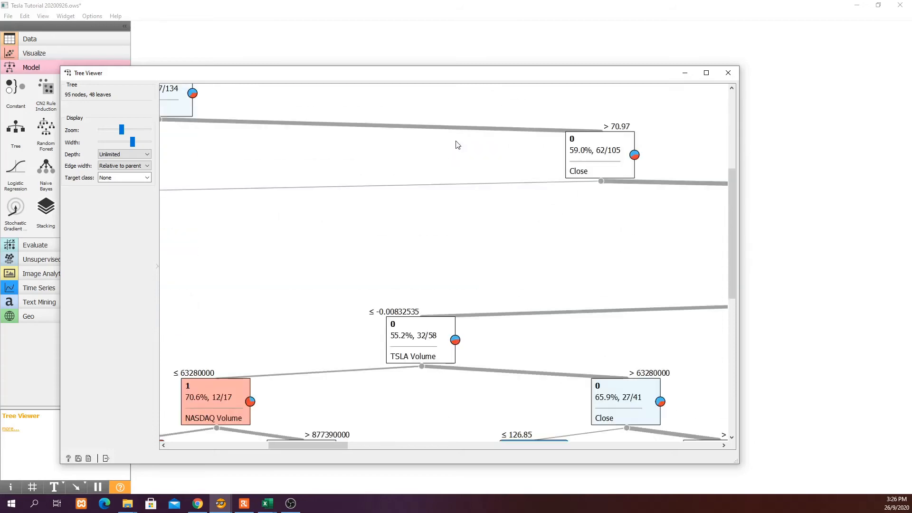
scroll(457, 193, "down", 3)
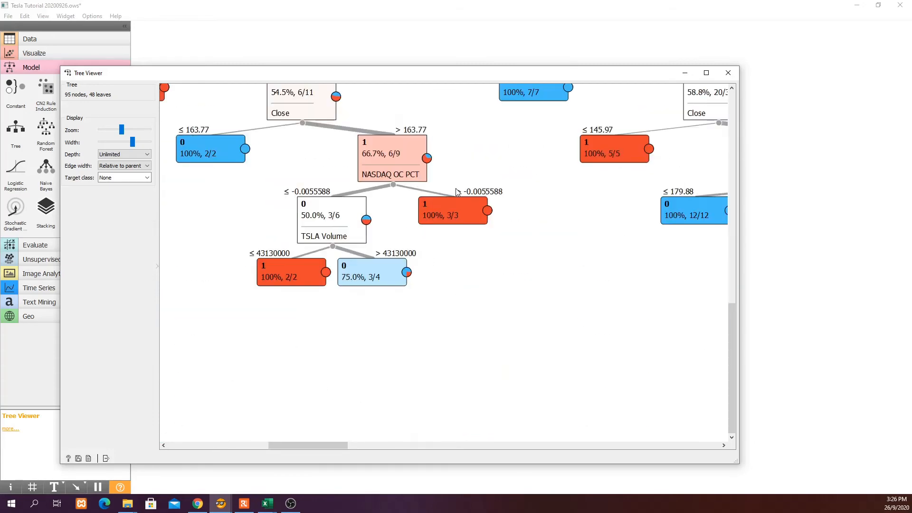
scroll(457, 193, "up", 4)
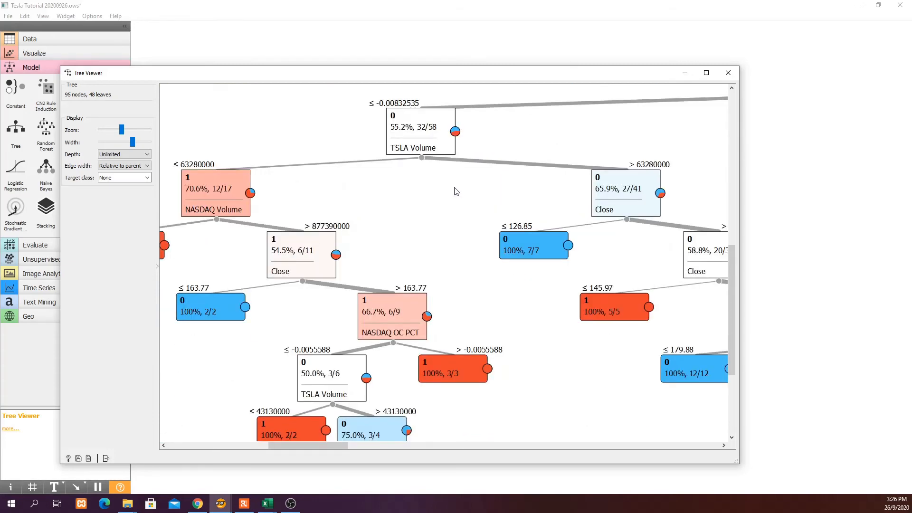
scroll(454, 190, "down", 2)
scroll(446, 197, "up", 4)
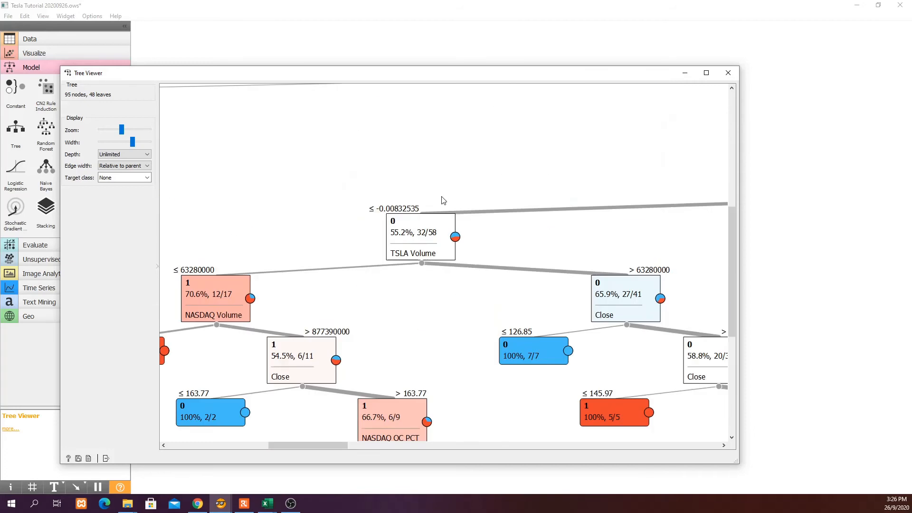
scroll(447, 192, "down", 4)
scroll(445, 199, "up", 8)
scroll(446, 199, "up", 1)
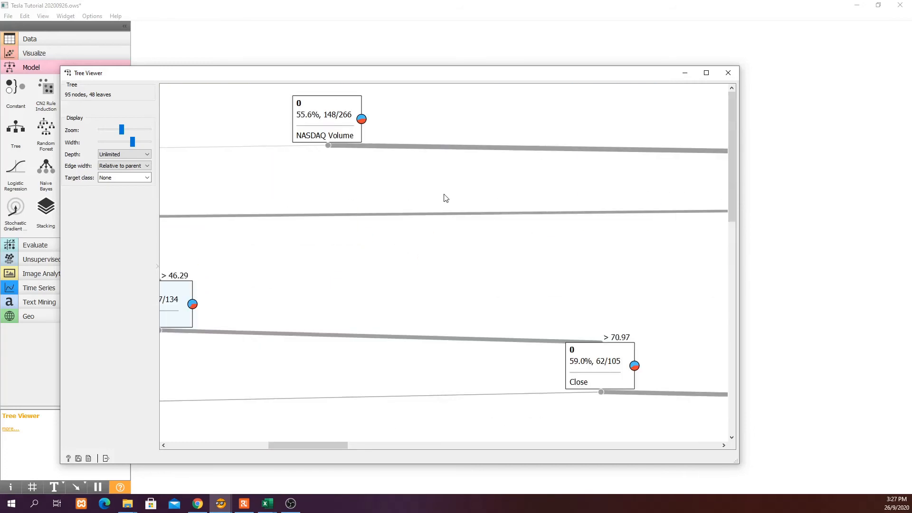
scroll(445, 194, "down", 10)
left_click(724, 74)
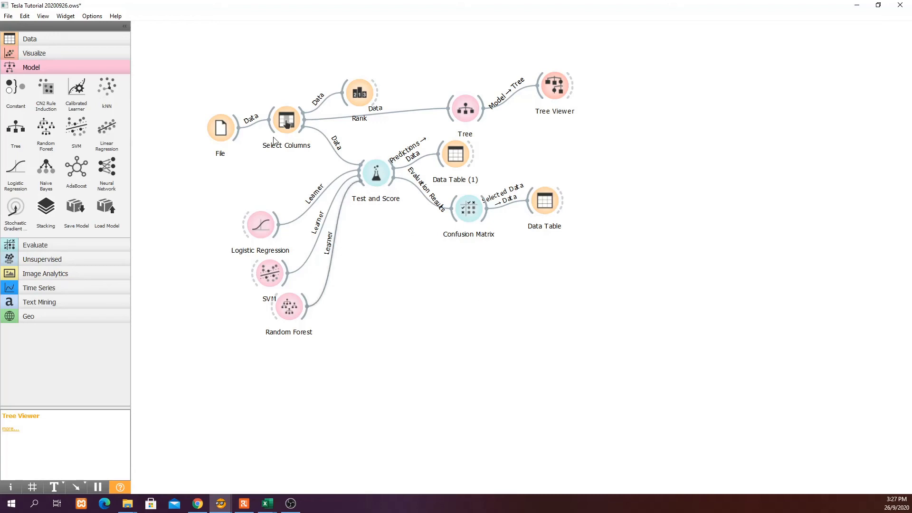
Add Random Forest (1) fed by Select Columns, route it into a new Predictions widget, and link Tree there too.
left_click_drag(405, 274, 427, 293)
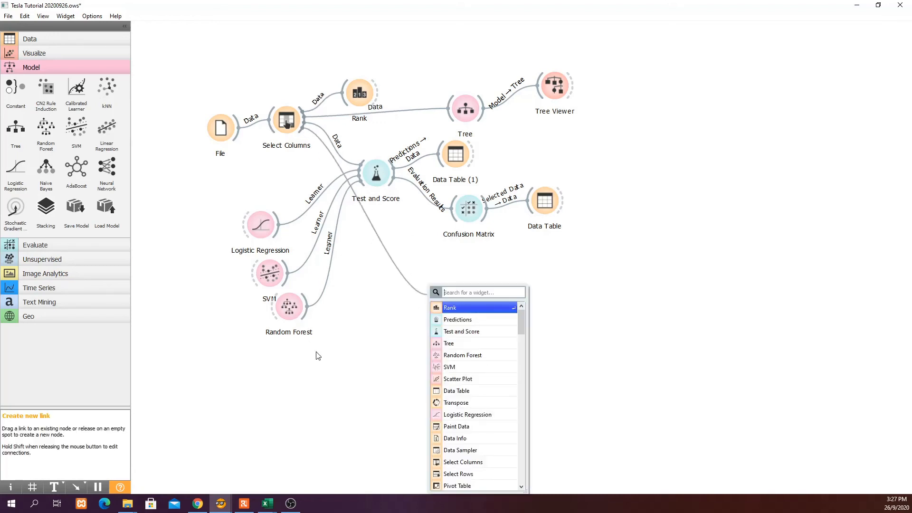
left_click(475, 357)
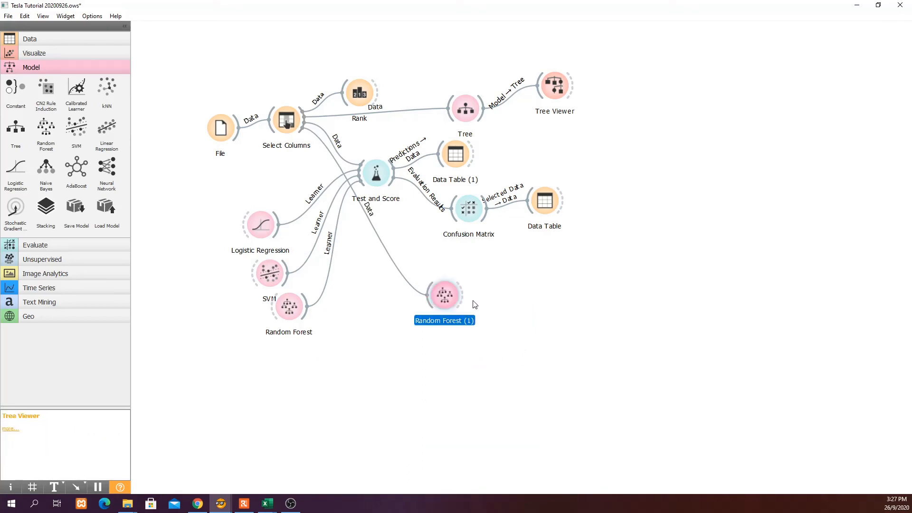
left_click_drag(465, 298, 615, 272)
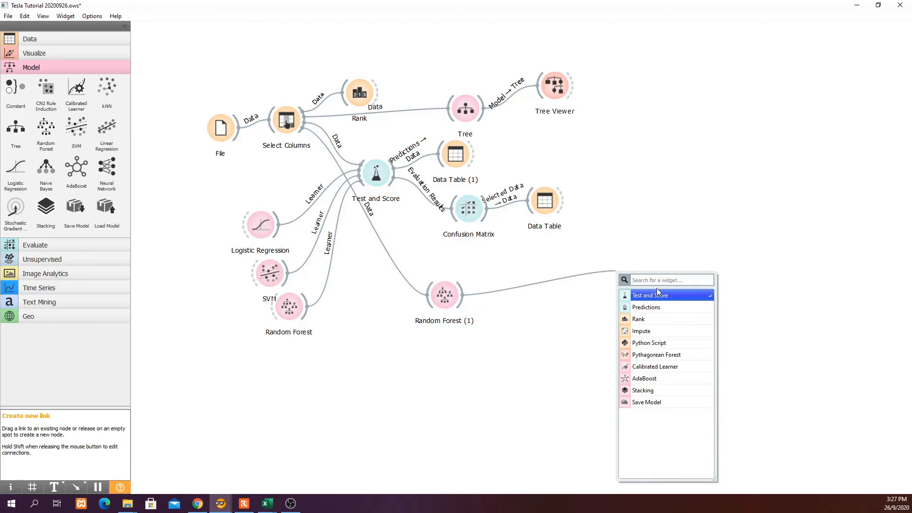
left_click(655, 309)
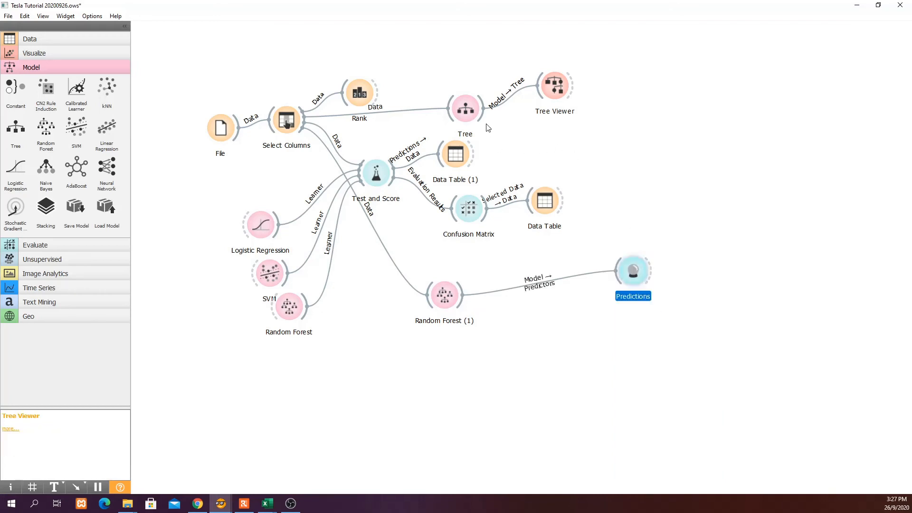
left_click_drag(484, 108, 615, 262)
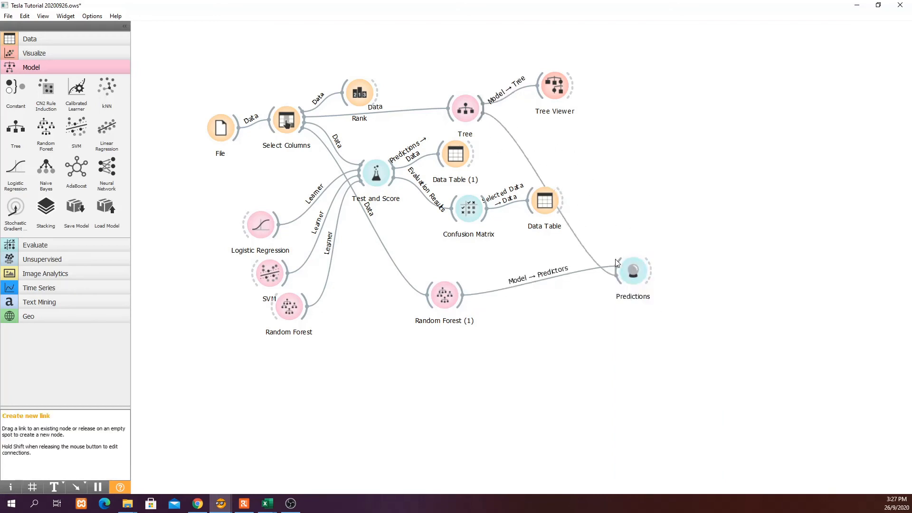
double_click(640, 273)
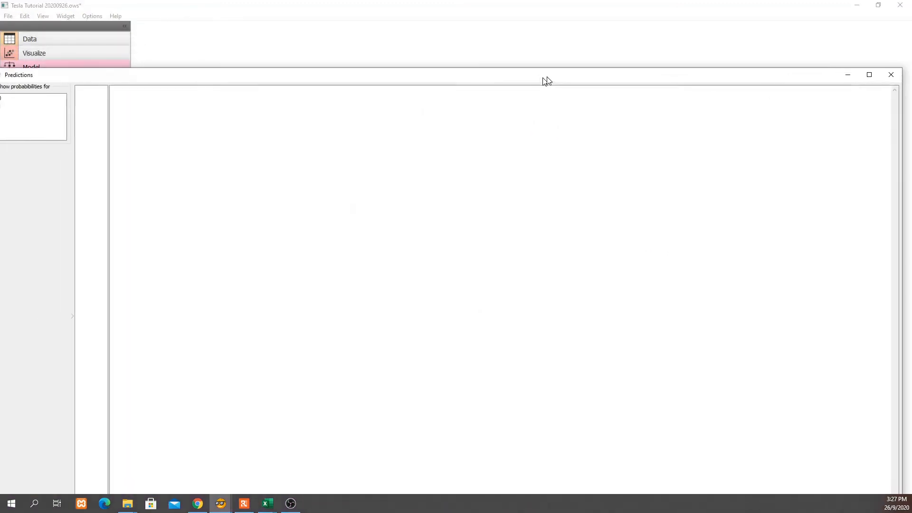
left_click_drag(551, 88, 558, 87)
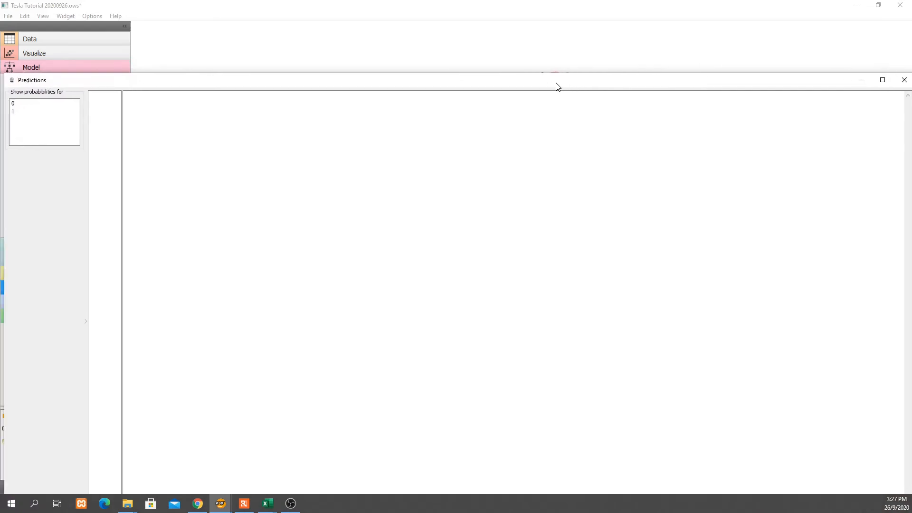
left_click(904, 81)
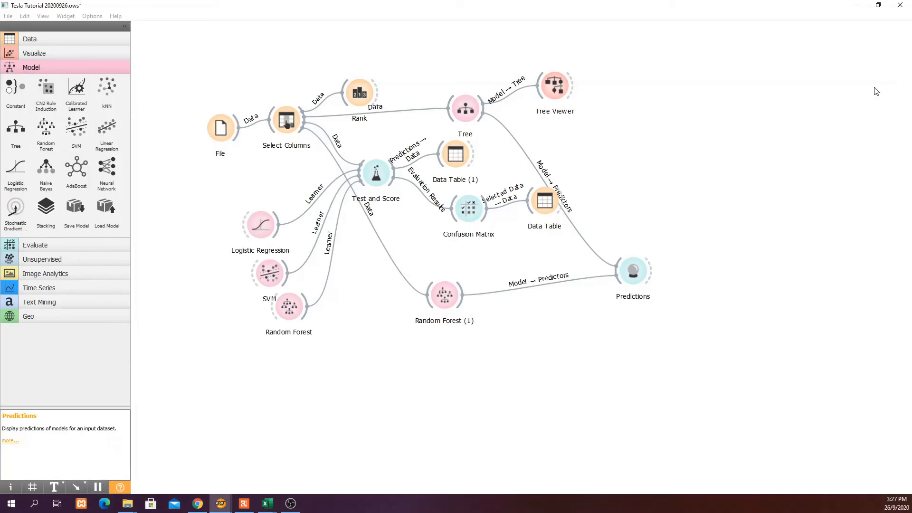
Place a File (1) widget below the workflow and load TSLA Historical Data - Test.csv (4 instances, 10 features).
left_click(67, 39)
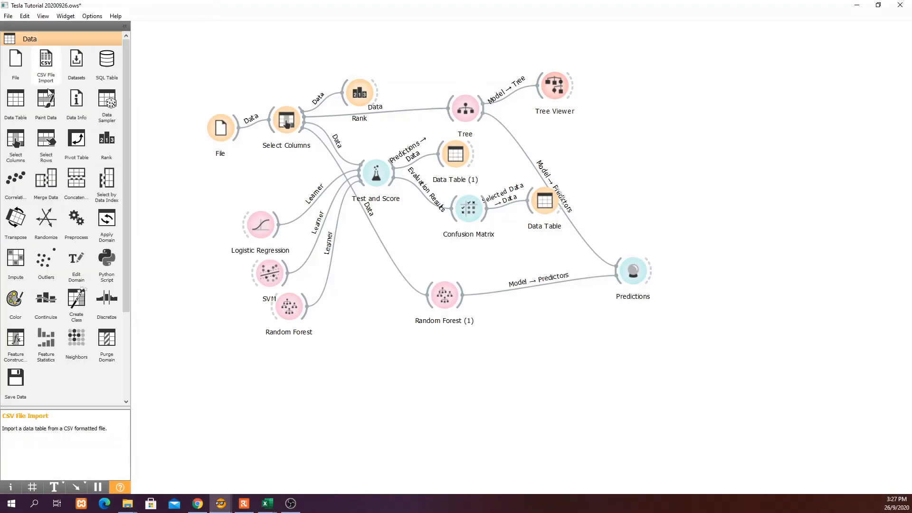
left_click_drag(16, 61, 422, 390)
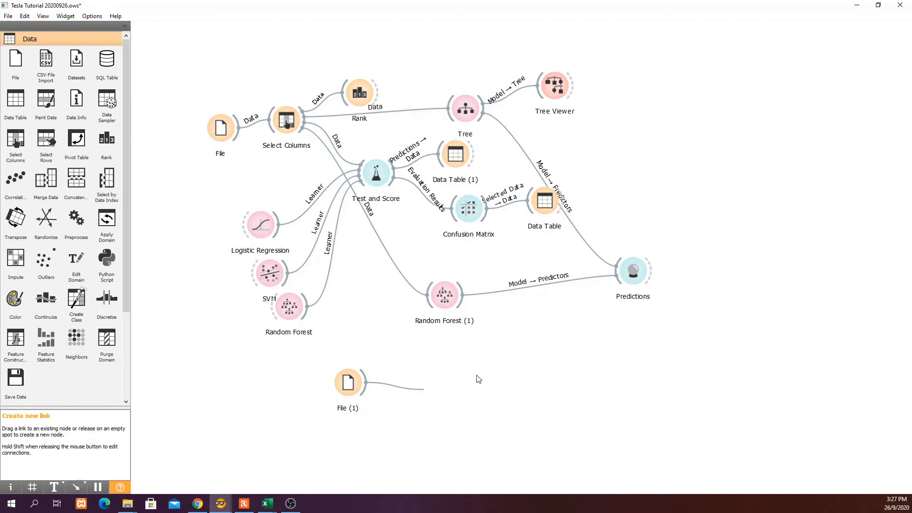
left_click(594, 391)
double_click(352, 384)
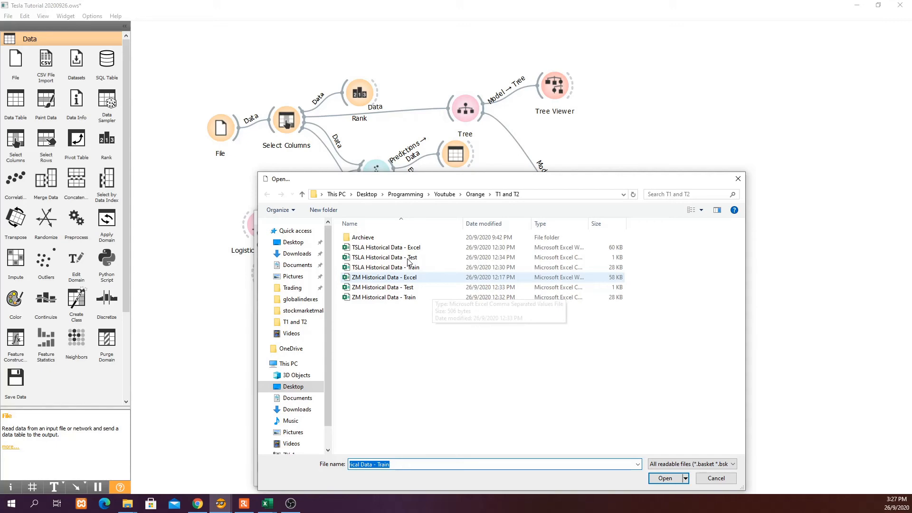
left_click(409, 259)
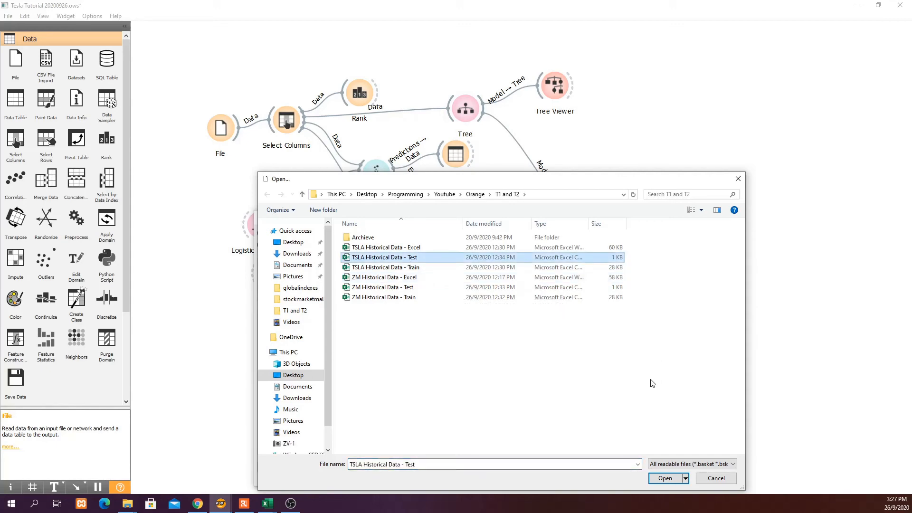
left_click(667, 478)
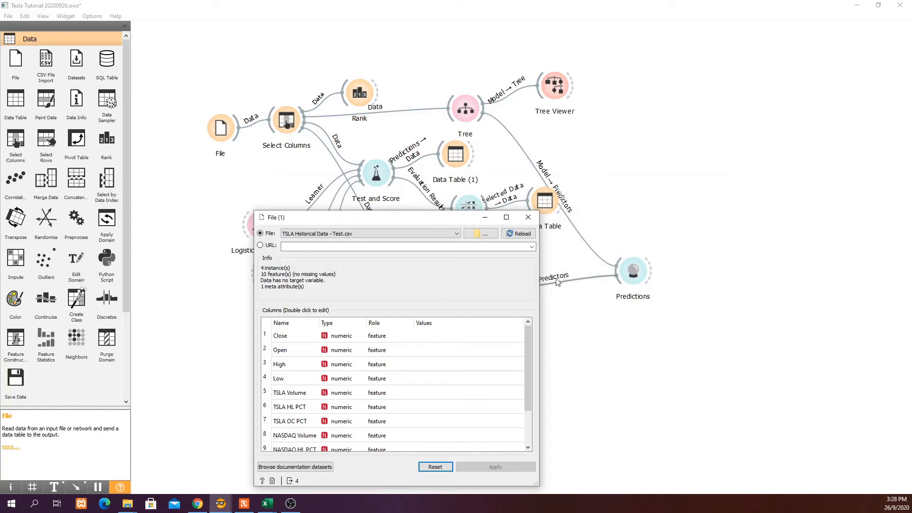
left_click(528, 217)
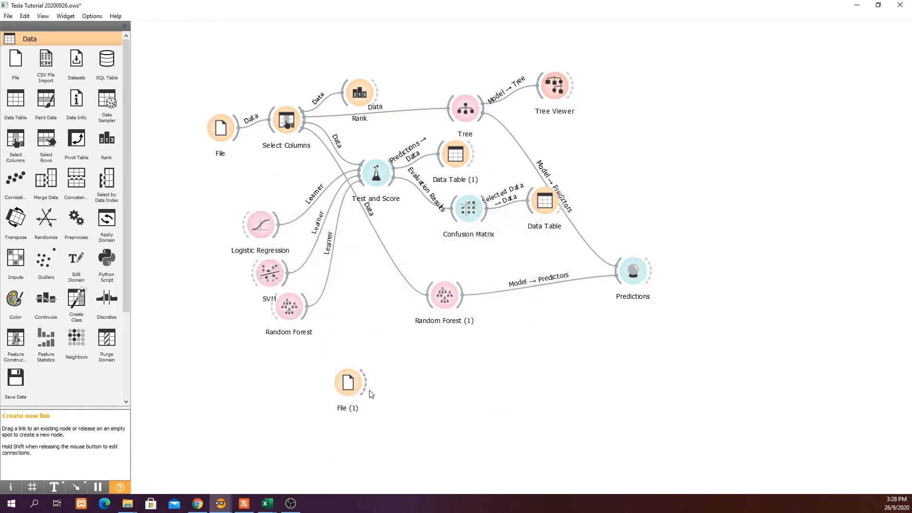
left_click_drag(371, 394, 415, 382)
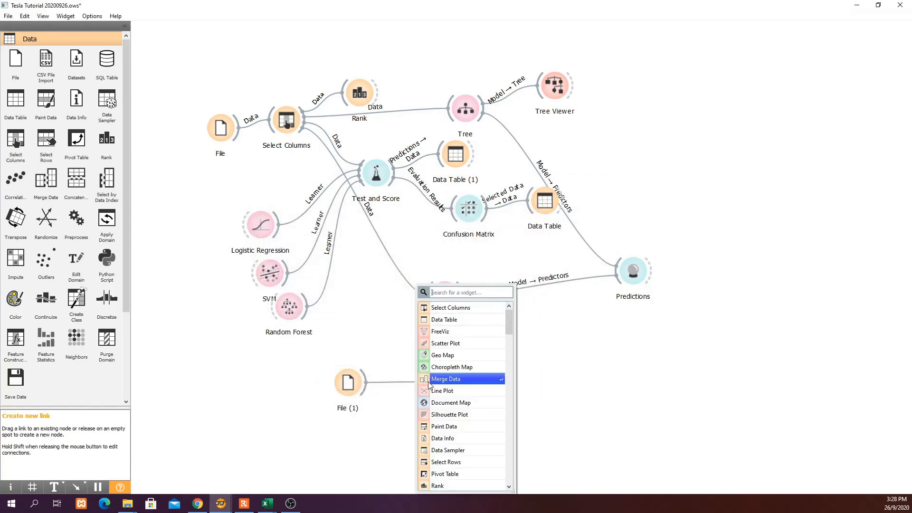
Add Select Columns (1) after File (1) and confirm it matches the original: six features, Date as meta, no target.
left_click(461, 309)
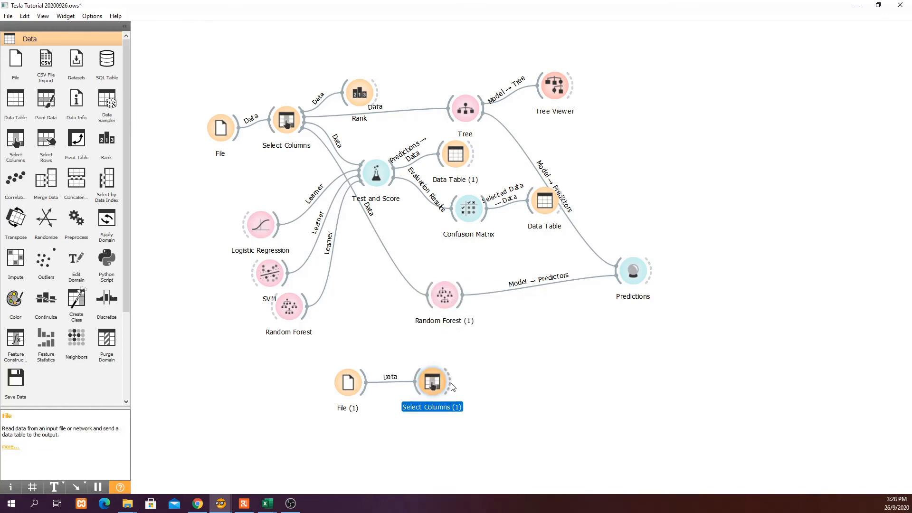
double_click(438, 383)
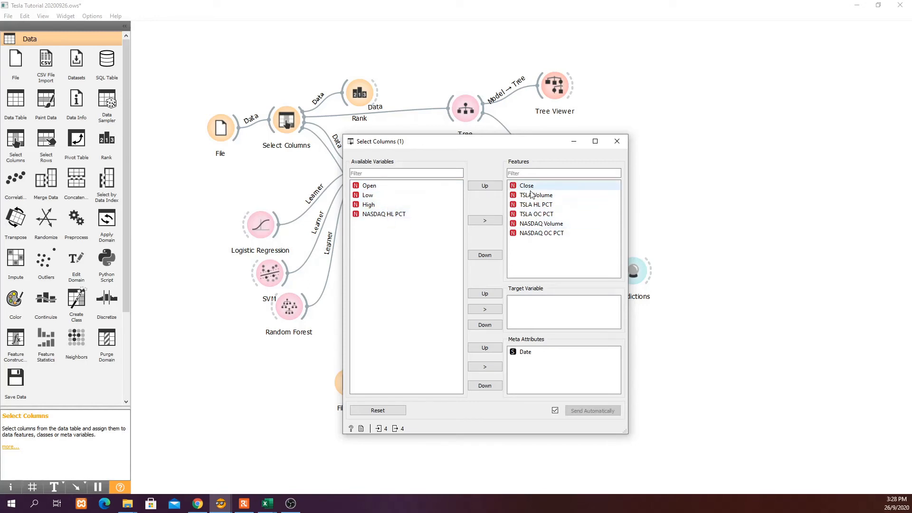
left_click(616, 141)
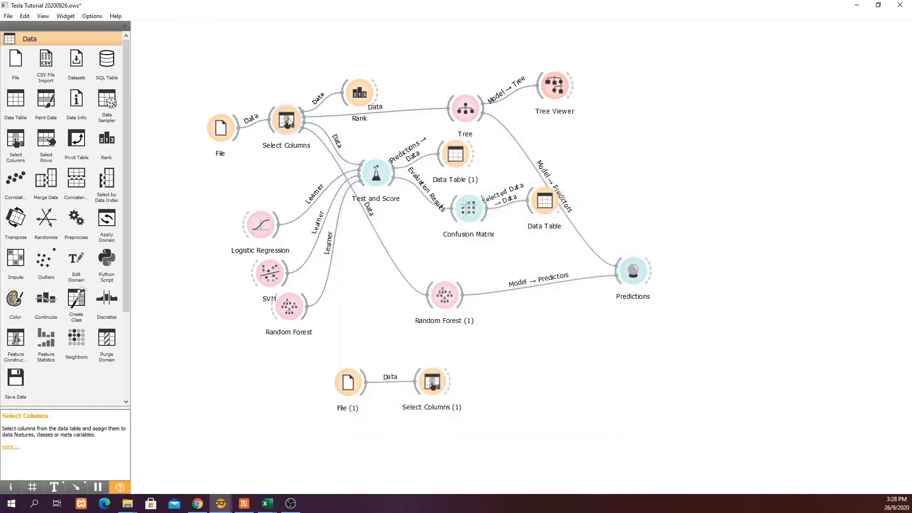
double_click(287, 120)
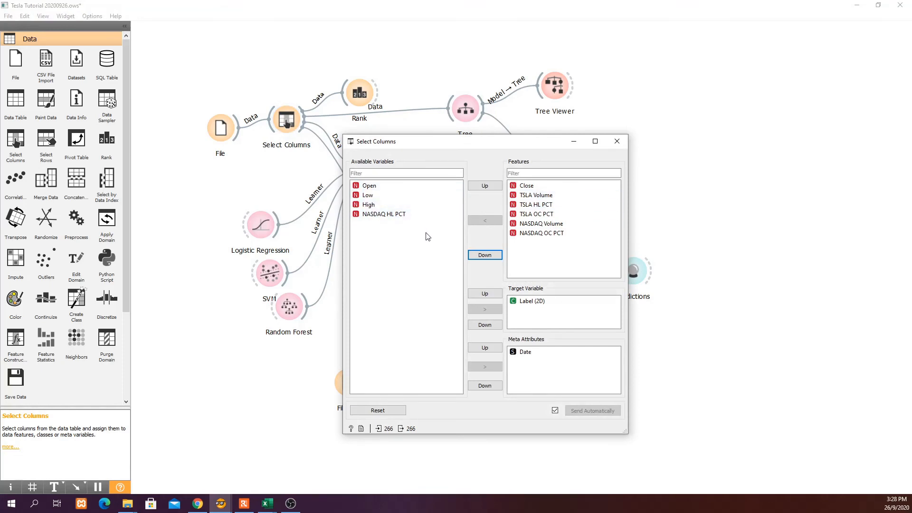
left_click(616, 141)
double_click(432, 381)
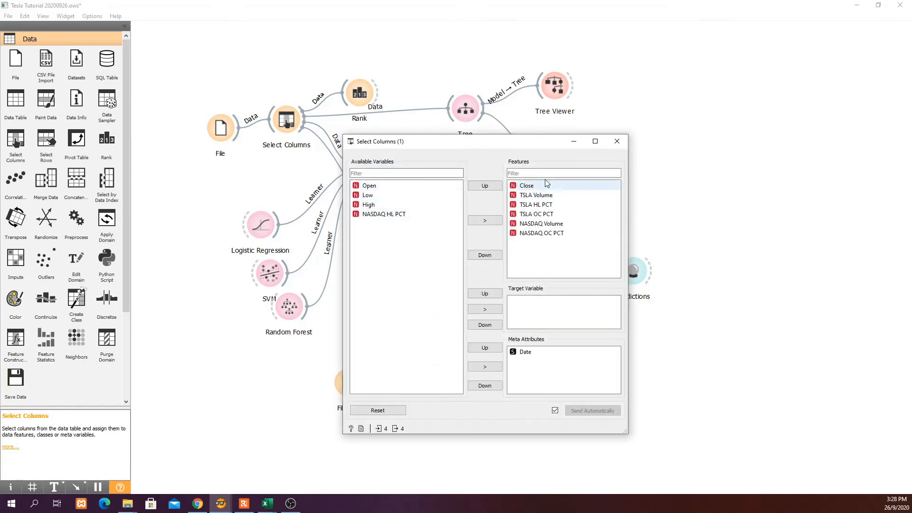
left_click(617, 141)
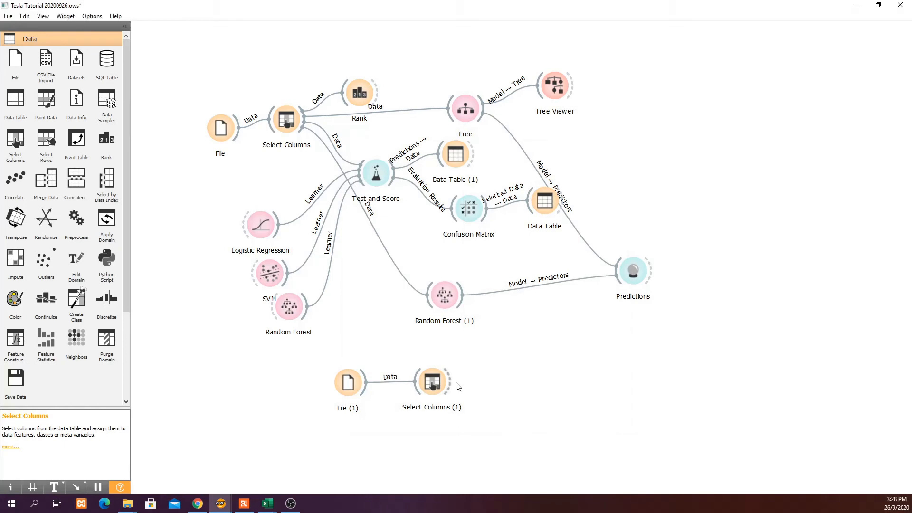
Link Select Columns (1) into Predictions, review the four-day results, then bring up the Excel Train workbook.
left_click_drag(456, 386, 620, 297)
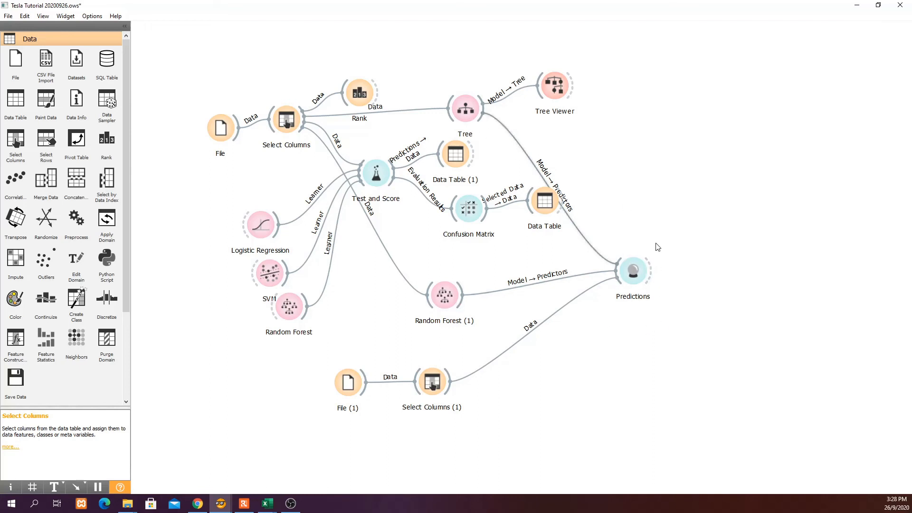
double_click(640, 273)
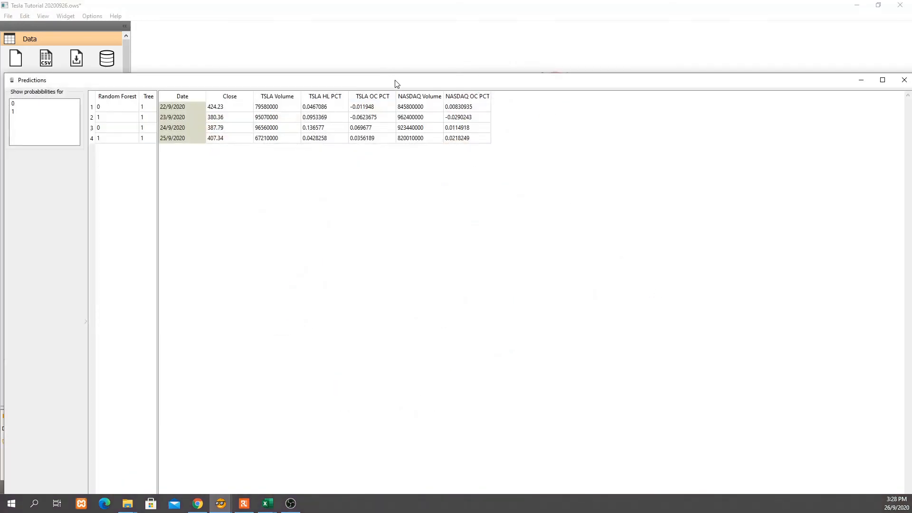
left_click_drag(395, 80, 436, 79)
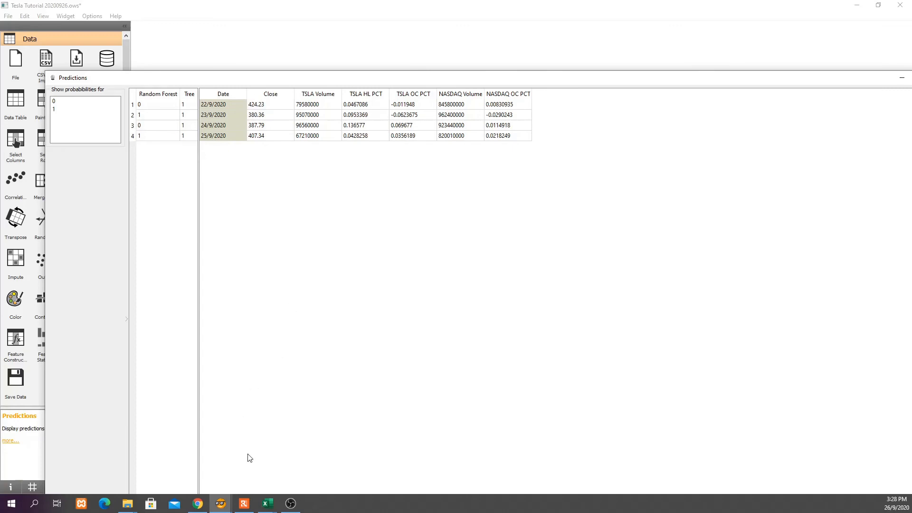
left_click(267, 504)
left_click(177, 472)
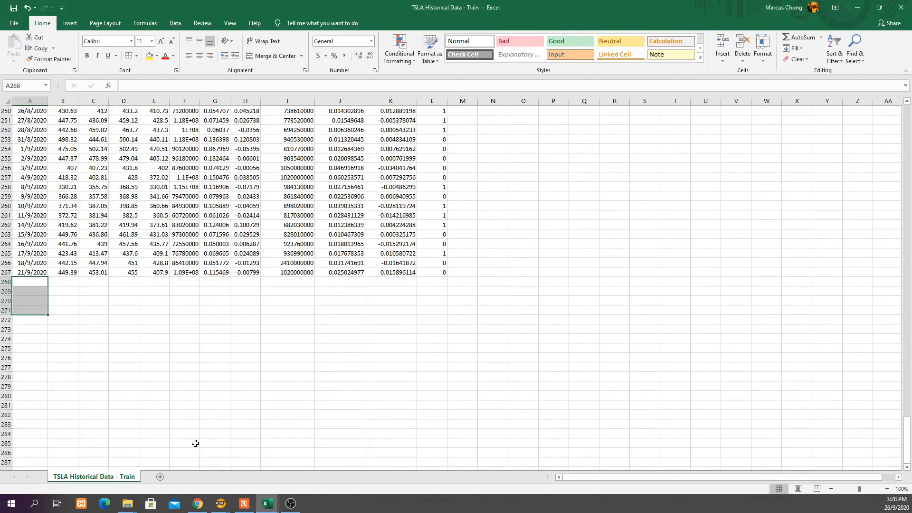
left_click(268, 503)
left_click(366, 475)
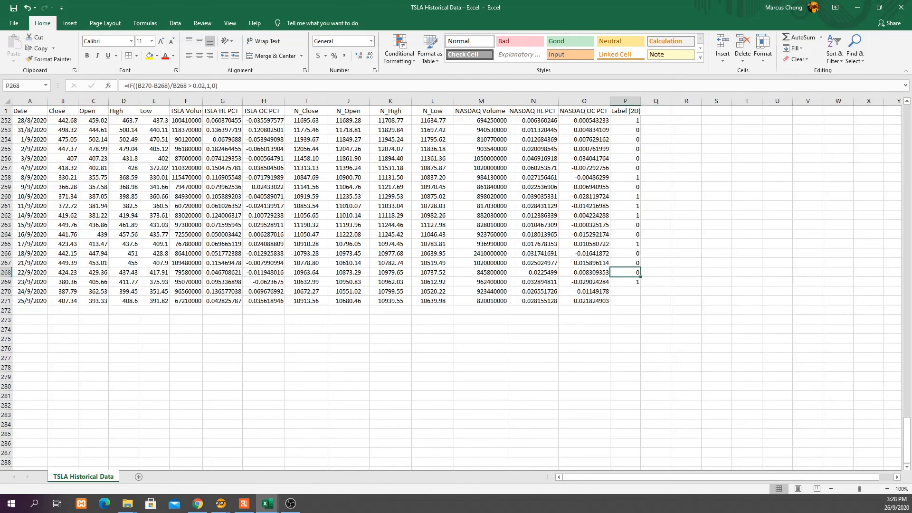
left_click(5, 272)
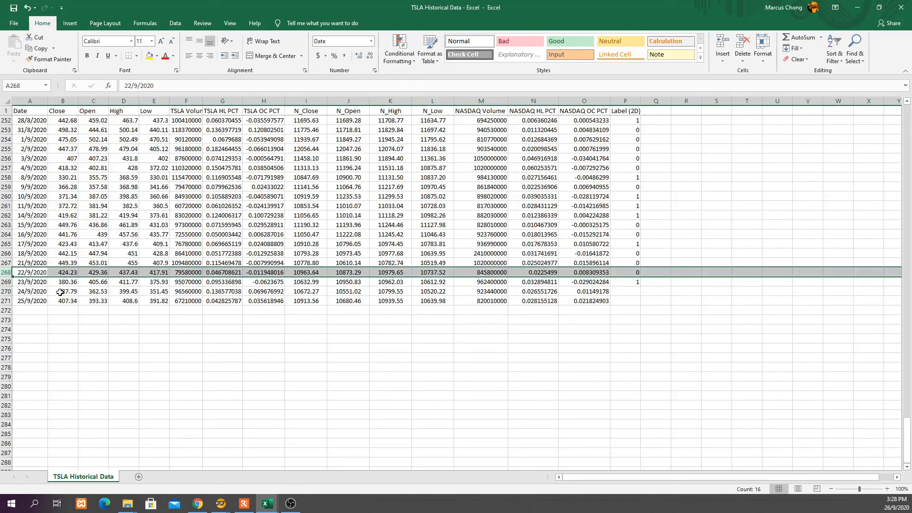
left_click(66, 274)
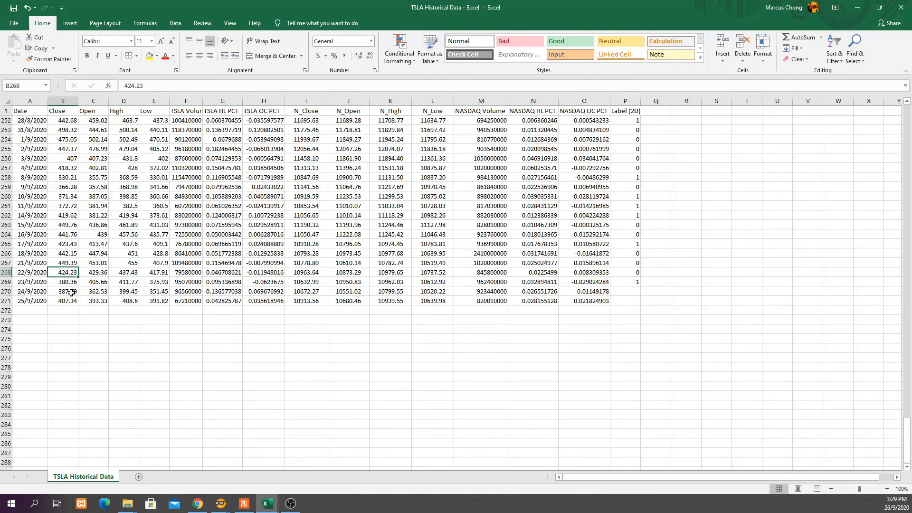
left_click(71, 293)
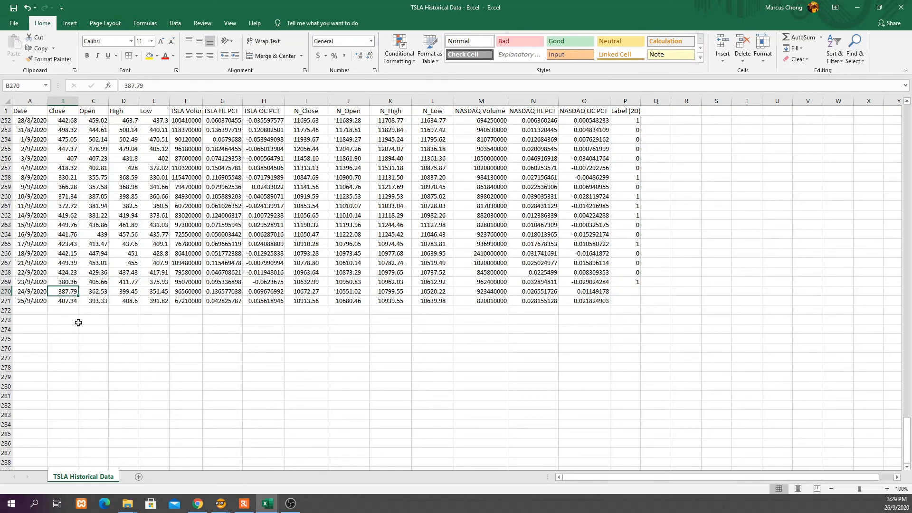
left_click(637, 273)
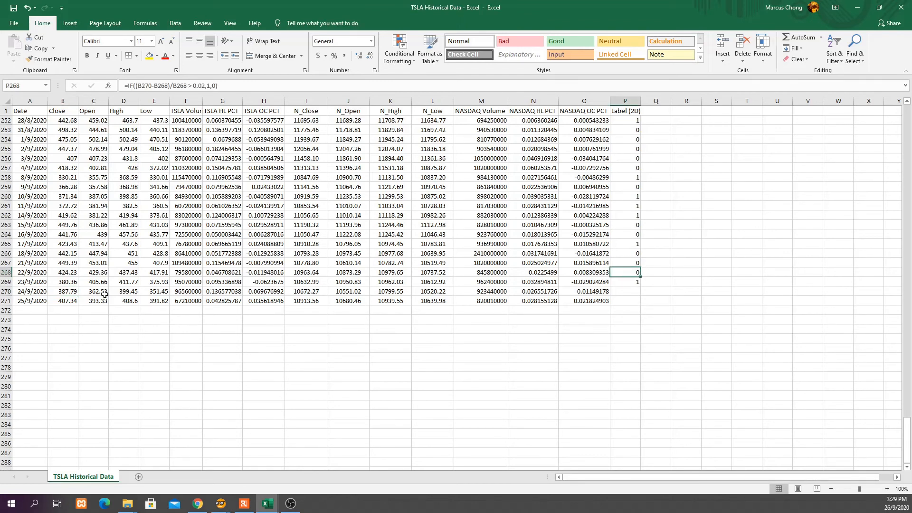
left_click(73, 283)
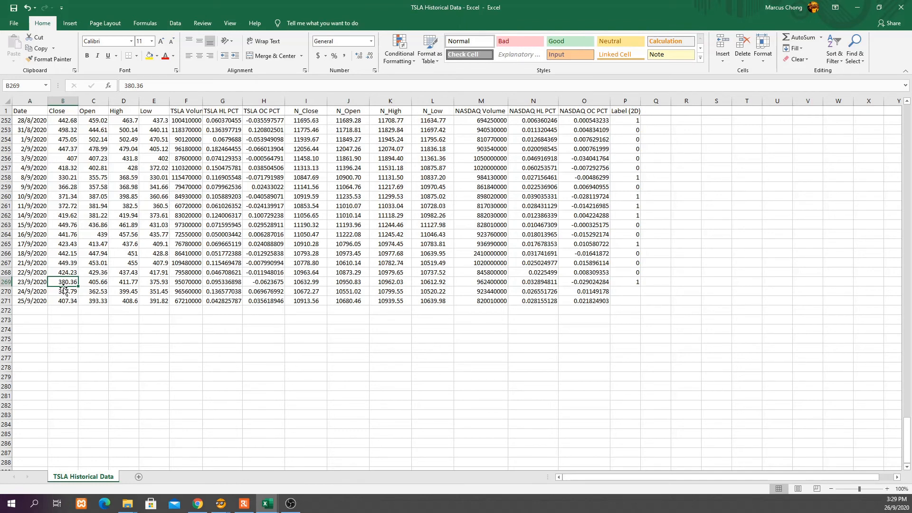
left_click(71, 302)
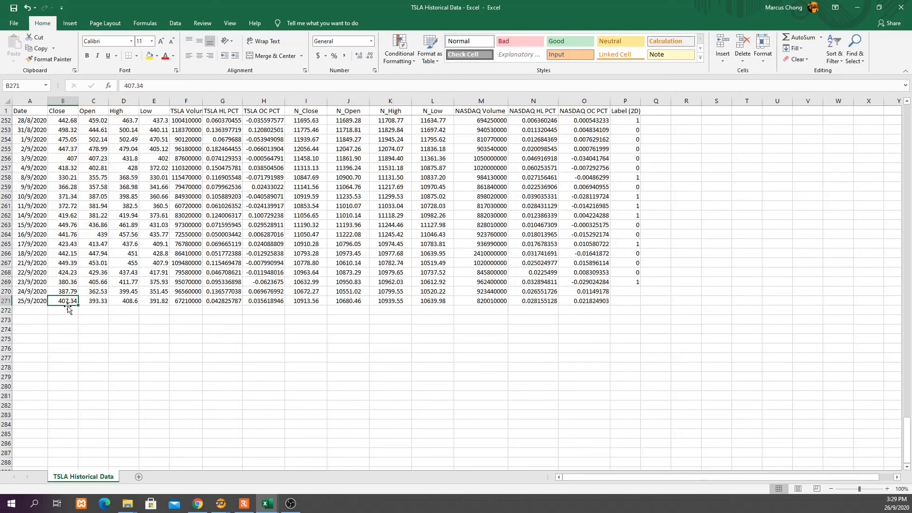
left_click(632, 282)
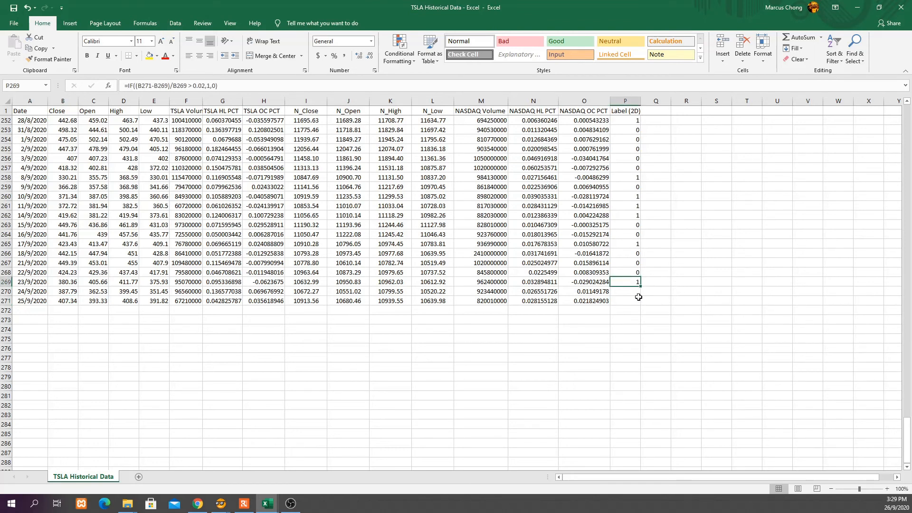
left_click(635, 272)
left_click(634, 283)
left_click(221, 505)
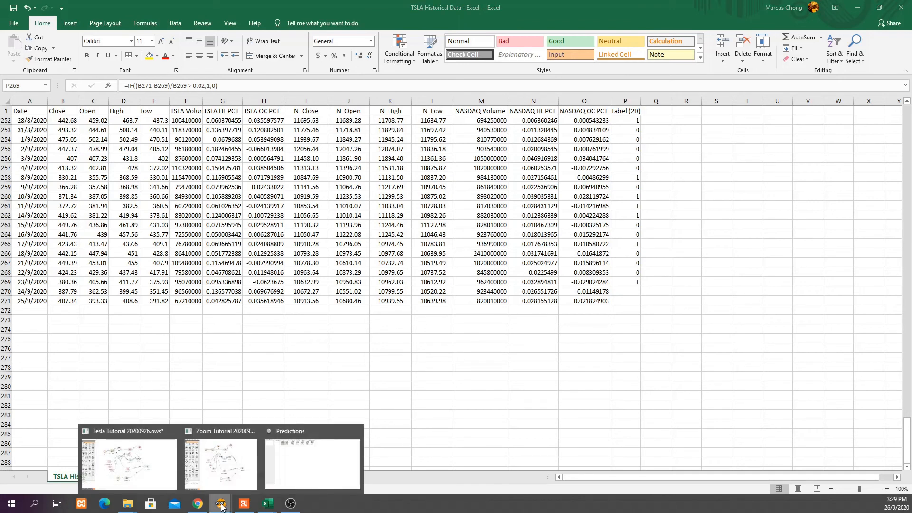
Show class 0 probabilities in Predictions, compare against Close values 387.79 and 407.34, then close the window.
left_click(322, 468)
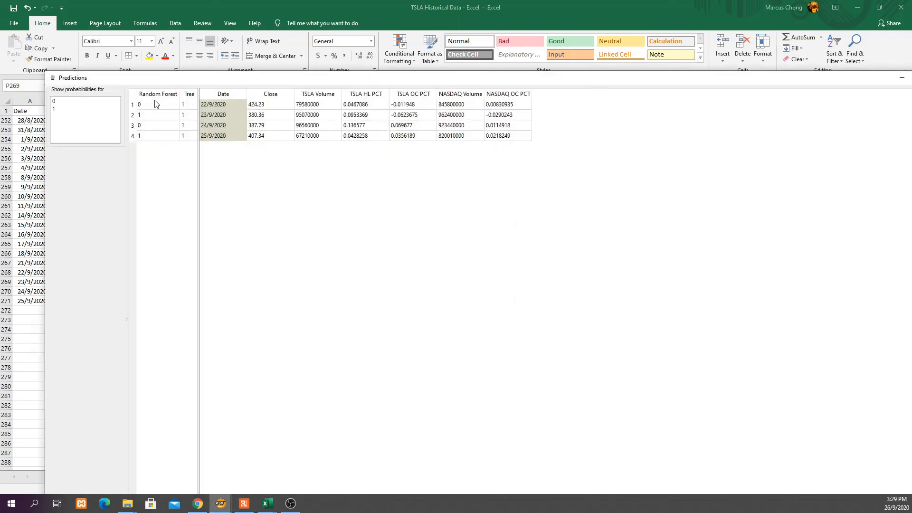
left_click(89, 103)
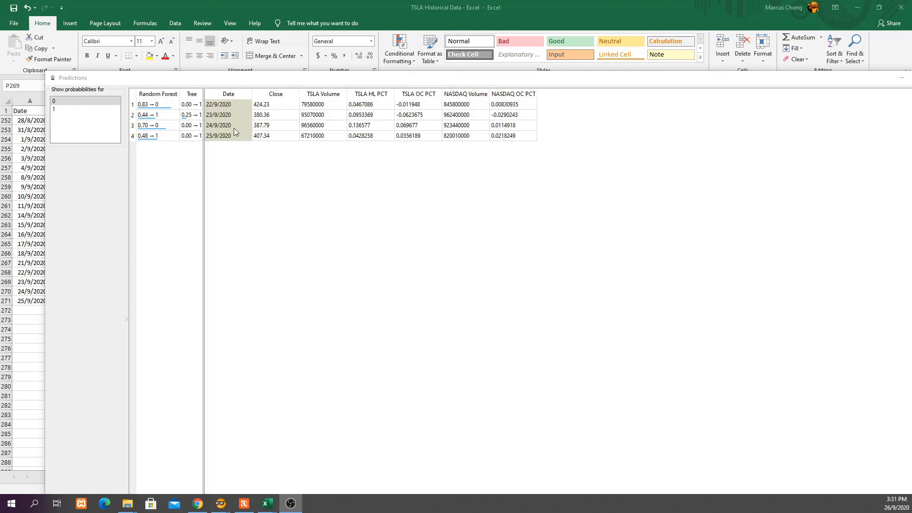
left_click(273, 127)
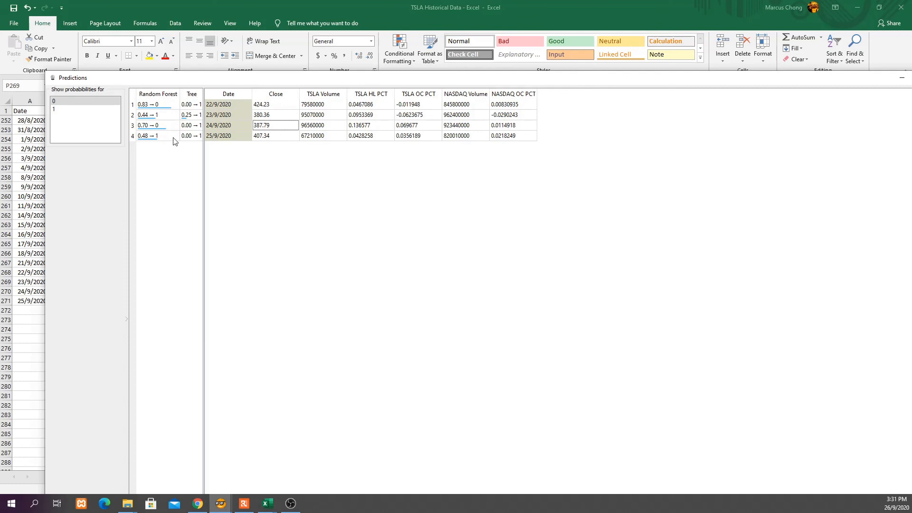
left_click(264, 139)
left_click_drag(796, 77, 682, 79)
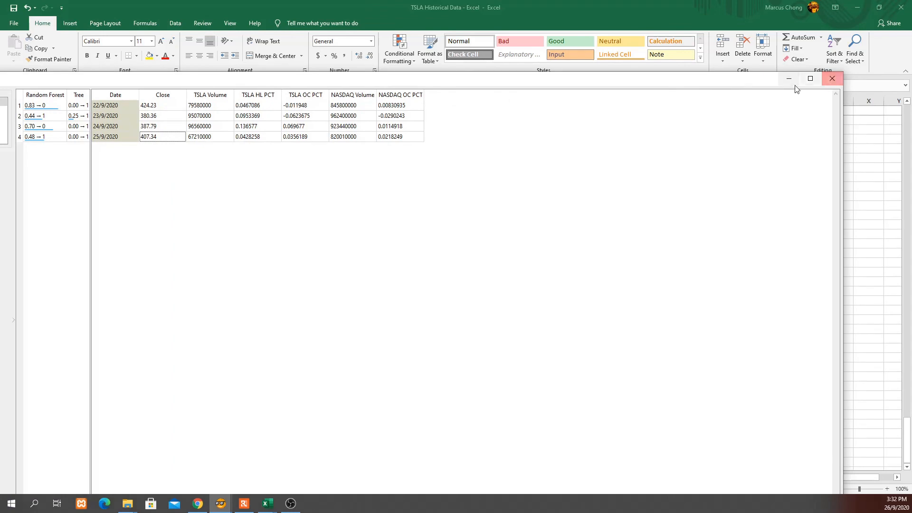
left_click(832, 79)
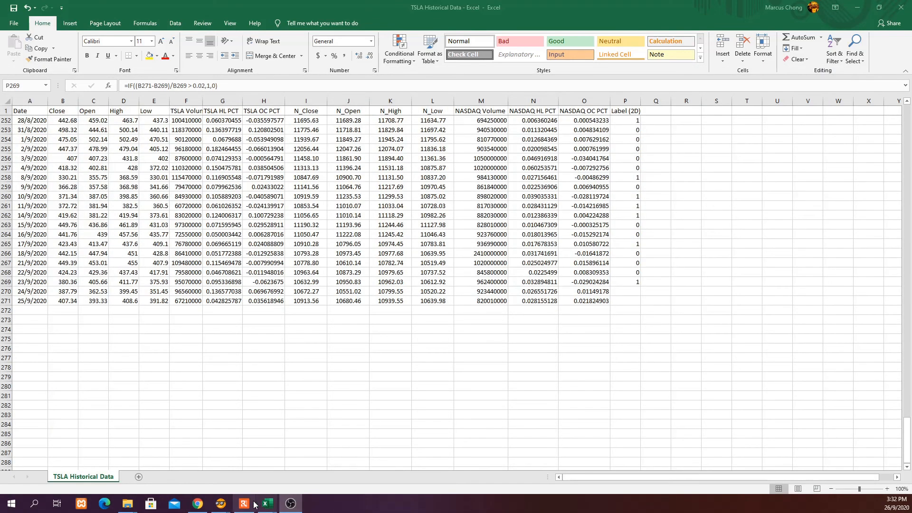
mouse_move(221, 504)
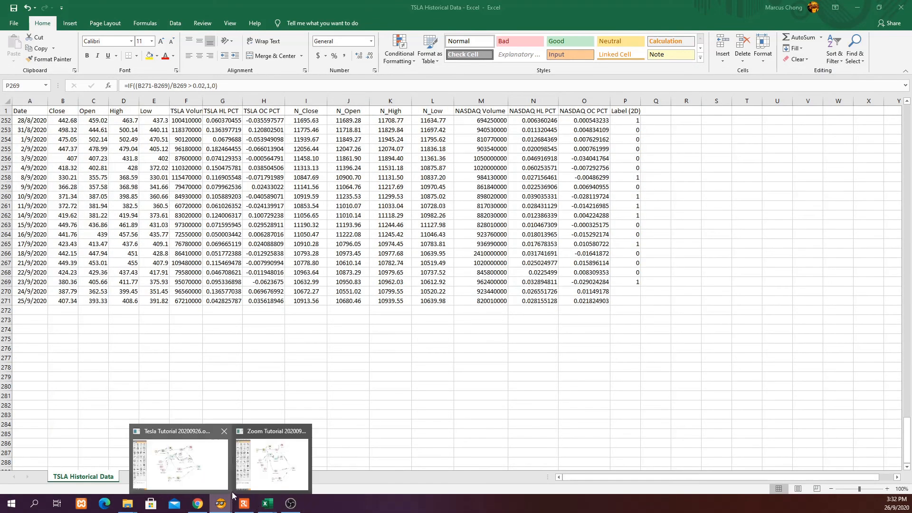
left_click(227, 466)
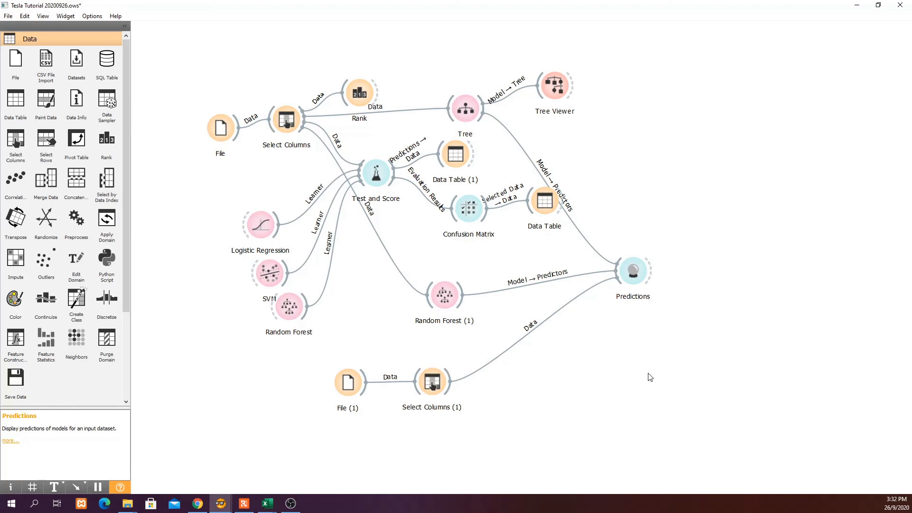
left_click(267, 503)
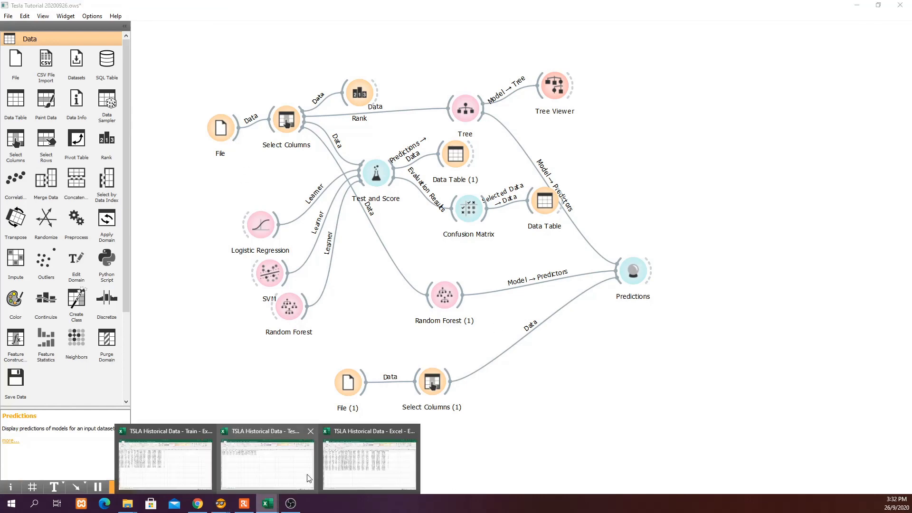
left_click(368, 463)
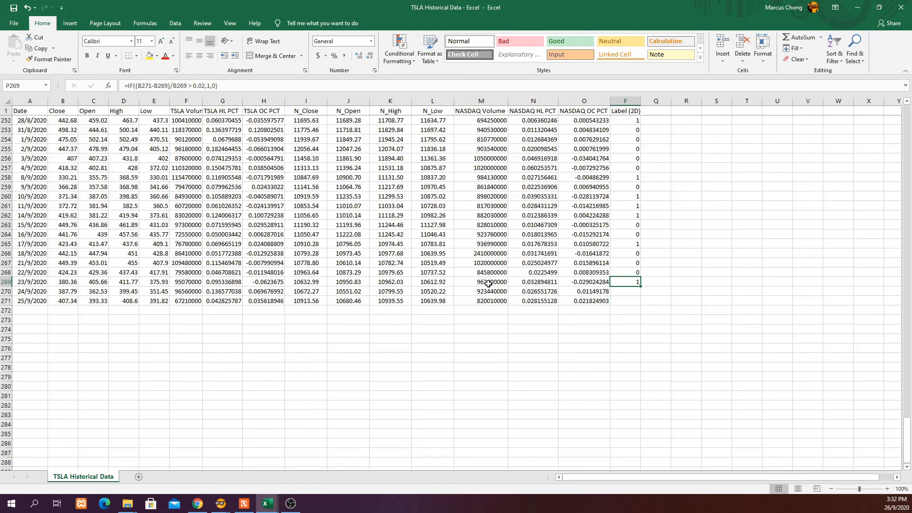
Minimize Excel briefly, then bring the TSLA Historical Data workbook back.
left_click(857, 7)
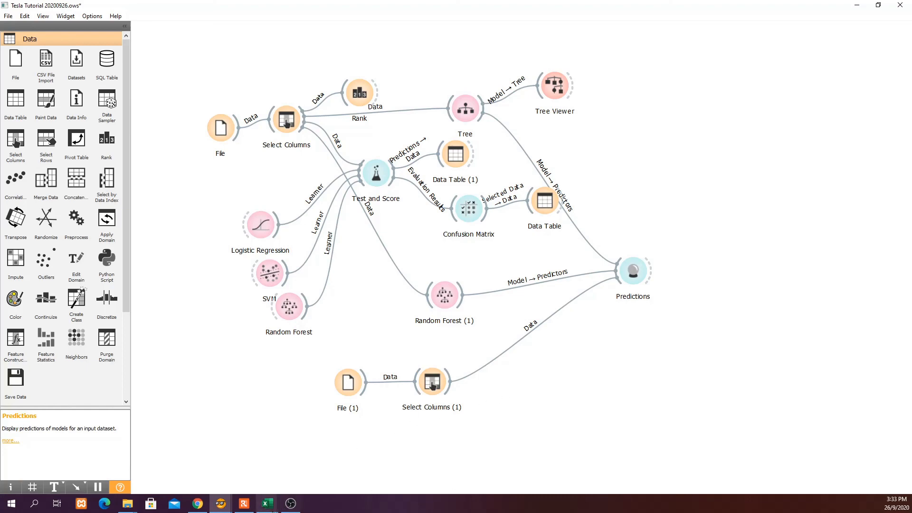
left_click(268, 503)
left_click(344, 475)
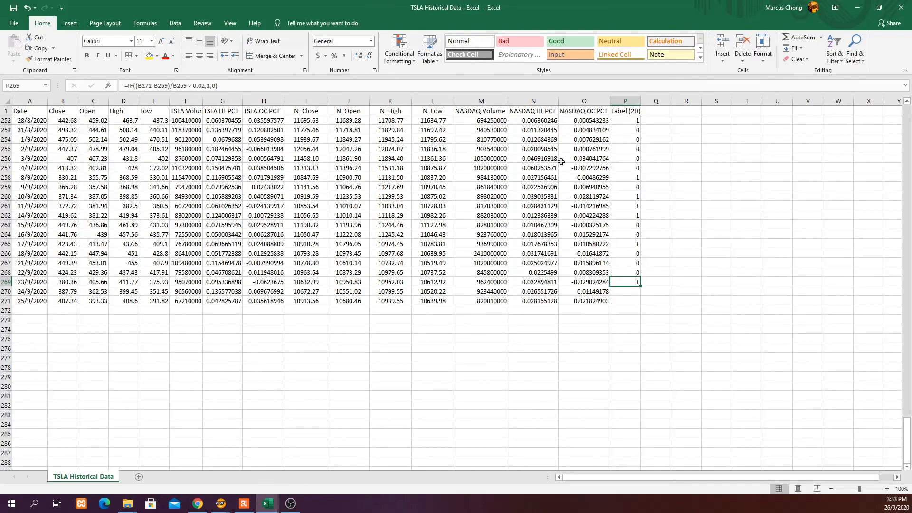
Inspect the Label (2D) formula in P253 without changing it, then minimize Excel.
left_click(629, 127)
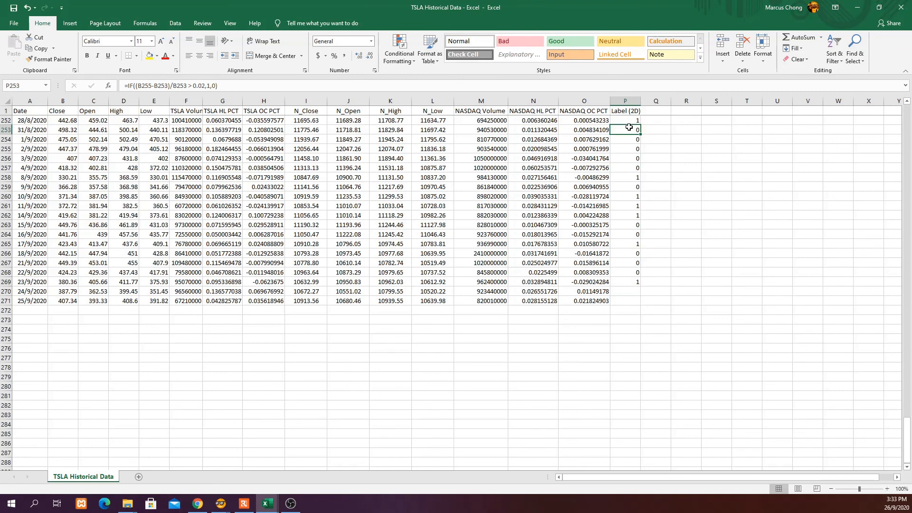
left_click(205, 86)
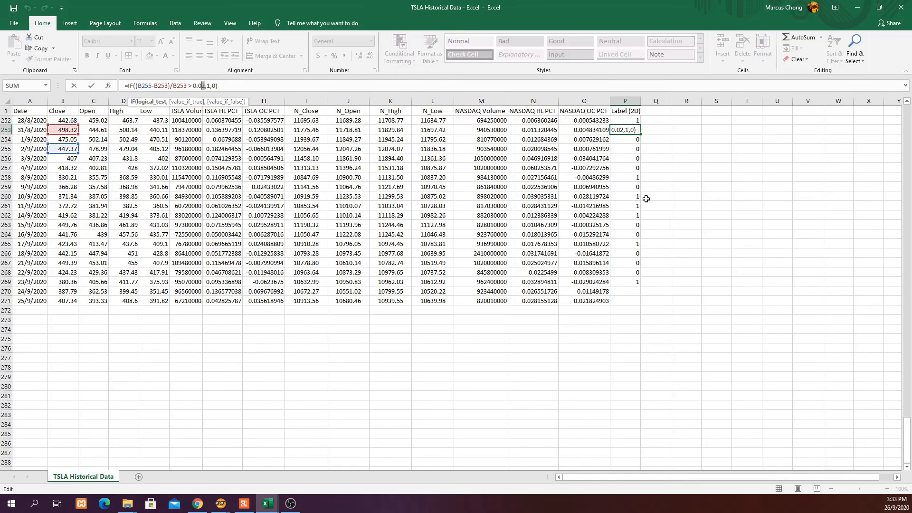
key("Escape")
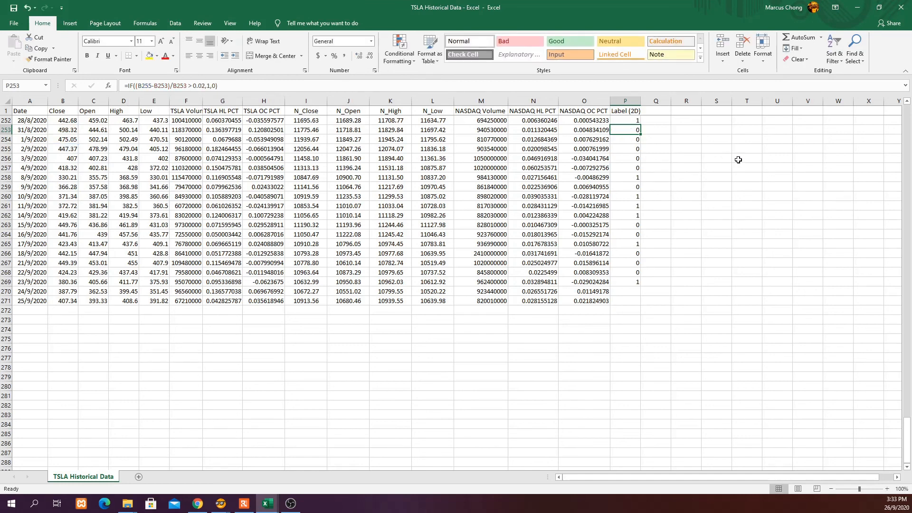
left_click(860, 7)
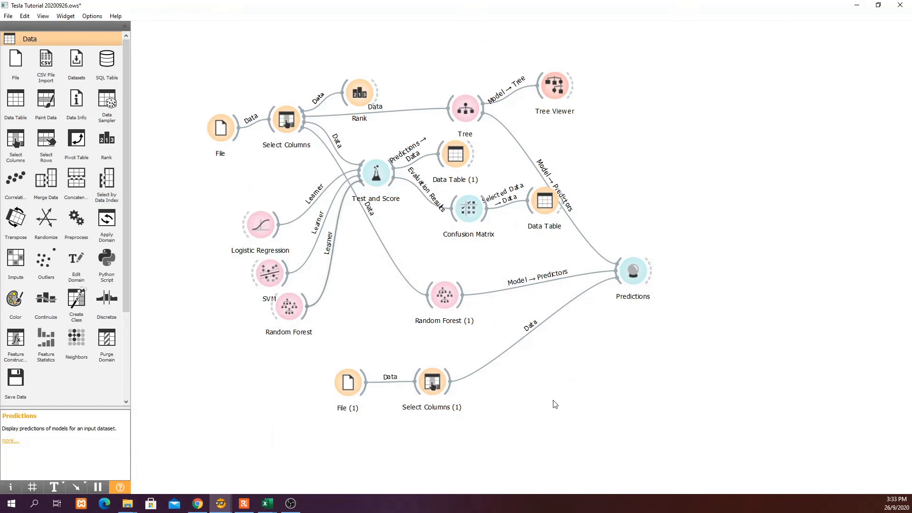